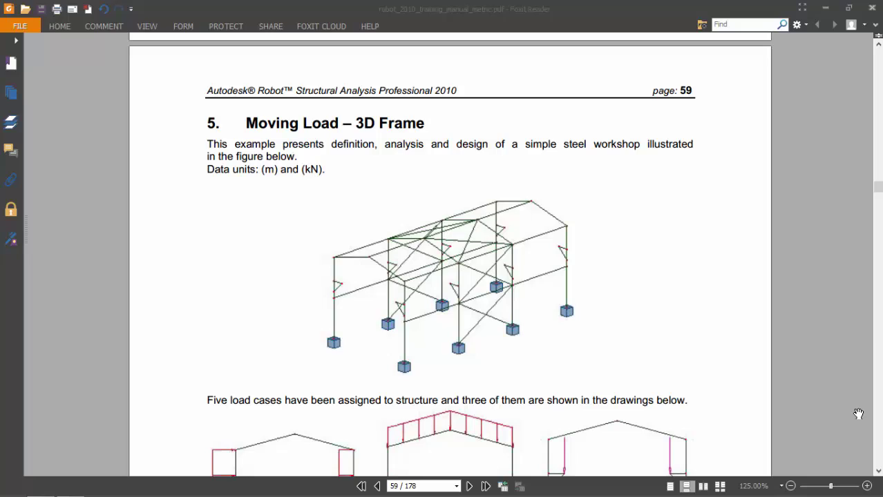
Step: Scroll the manual down through the steel workshop example on page 59
click(188, 243)
scroll(206, 242, down, 1)
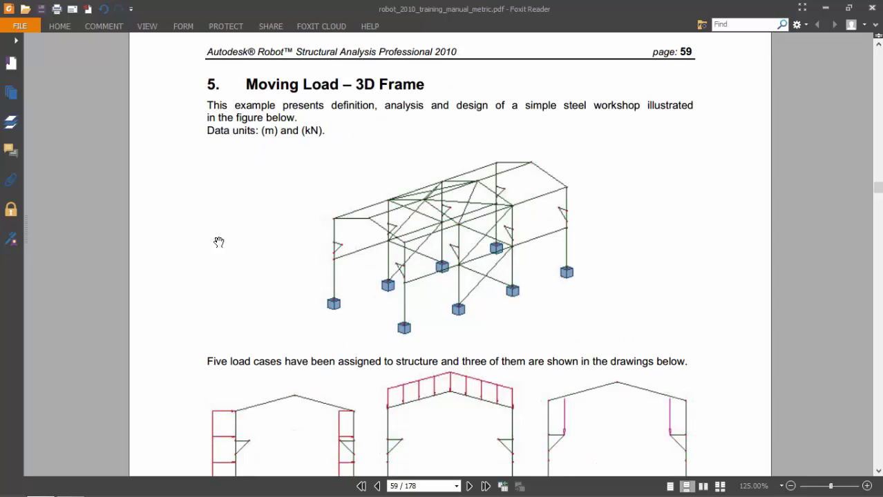
scroll(254, 227, down, 4)
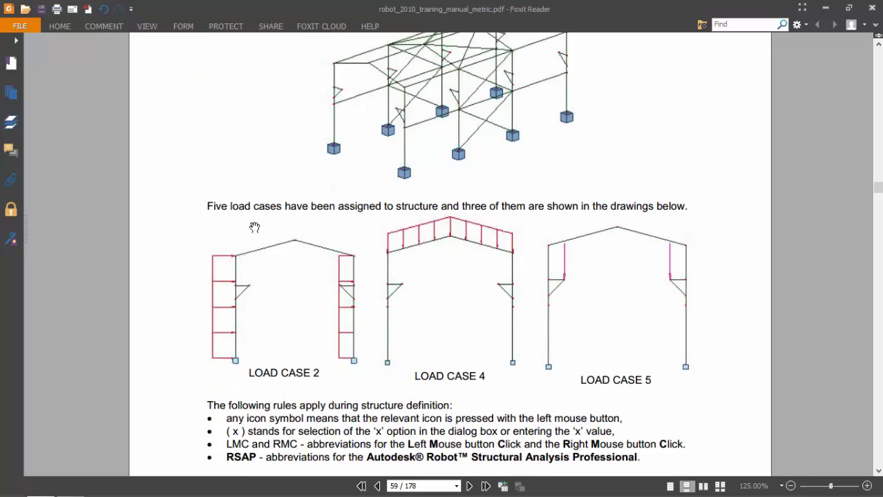
scroll(254, 228, down, 5)
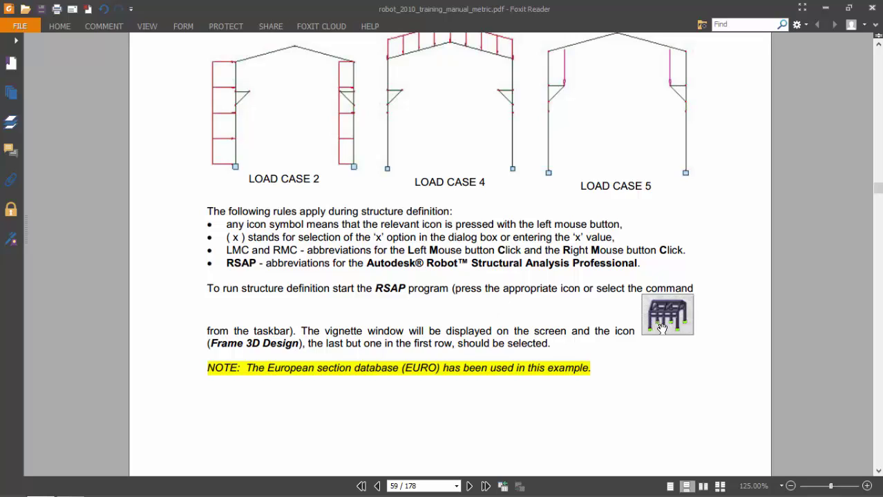
Step: Circle and arrow the Frame 3D Design picture and underline the European section database note
mouse_move(689, 264)
mouse_down()
mouse_move(626, 291)
mouse_move(717, 357)
mouse_move(687, 266)
mouse_up()
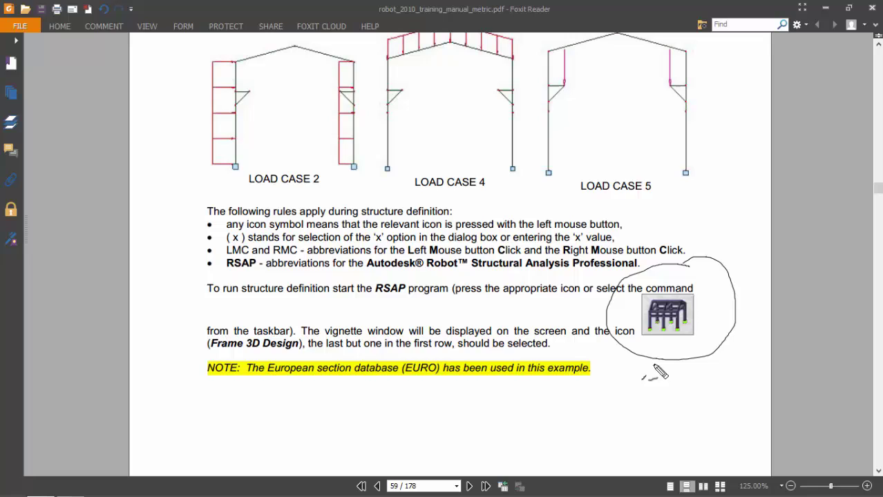
mouse_move(642, 380)
mouse_down()
mouse_move(662, 340)
mouse_move(667, 348)
mouse_up()
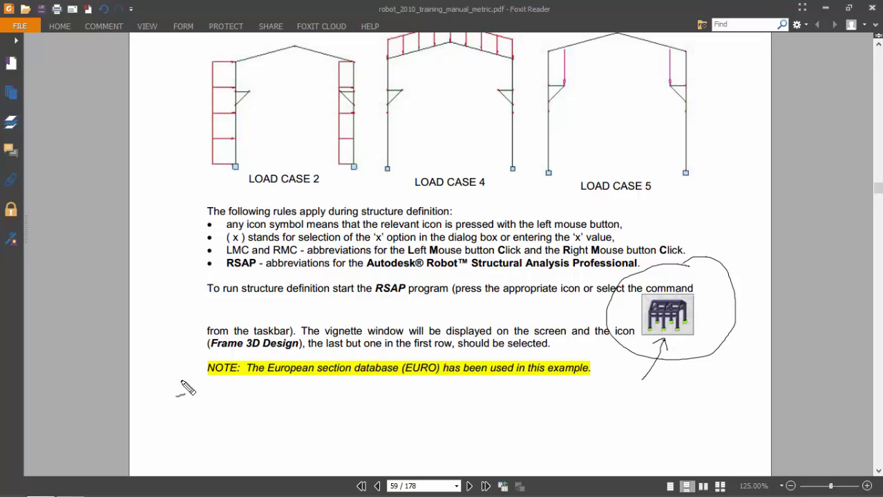
drag(201, 400, 587, 385)
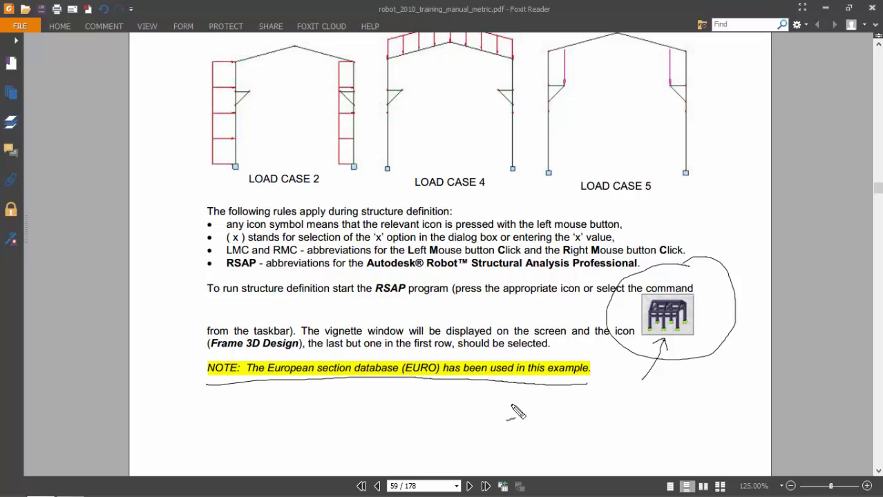
key(Escape)
Step: Start a new Frame 3D Design project from Robot's start screen
key(alt+Tab)
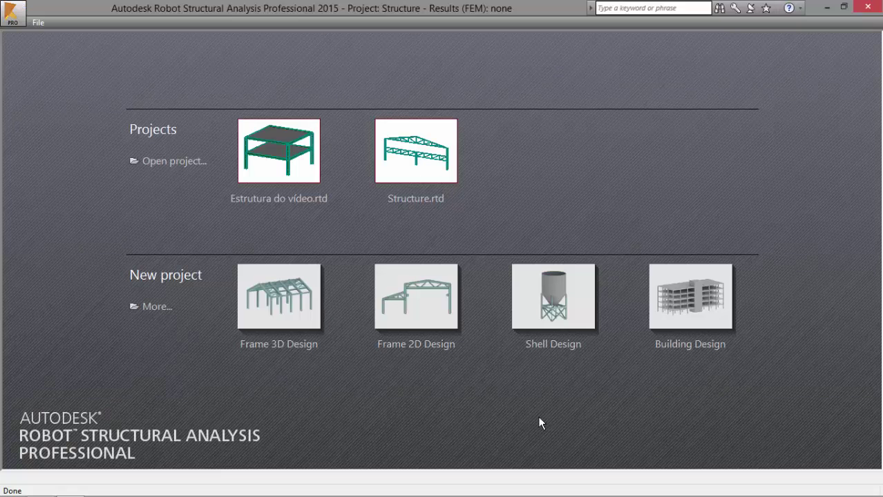
click(163, 307)
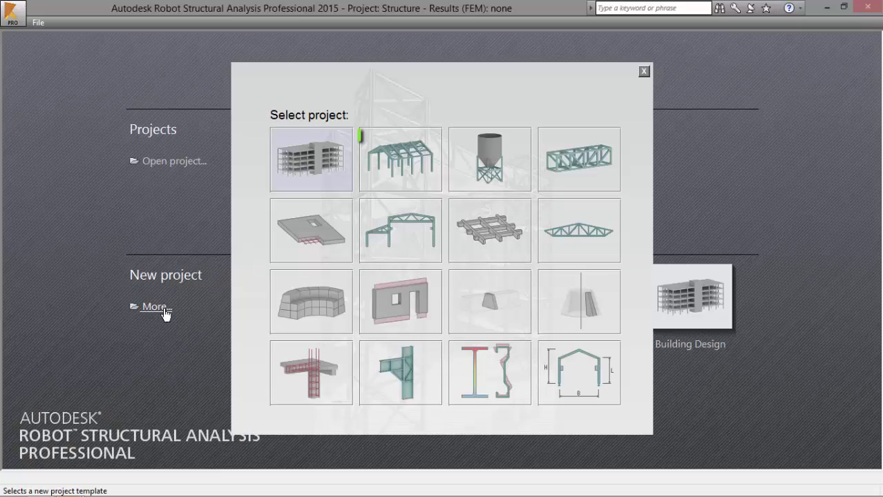
click(389, 170)
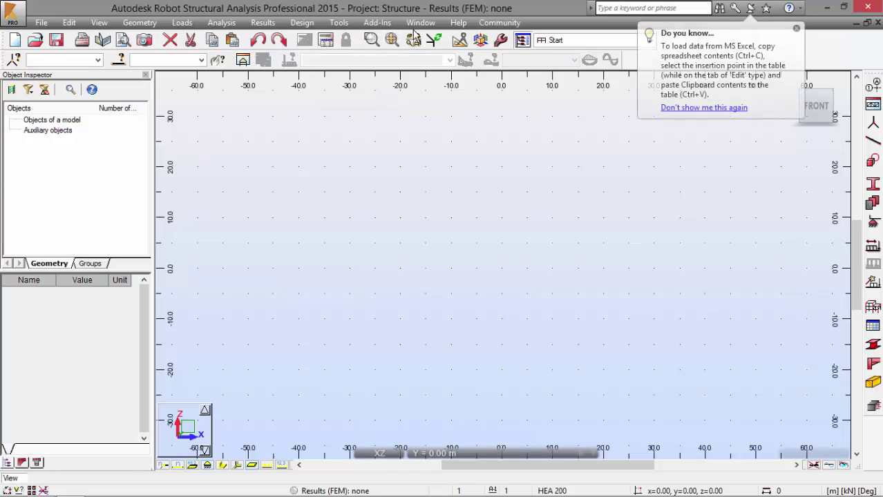
Step: Confirm in Job Preferences that EURO heads the steel and timber section databases
click(339, 23)
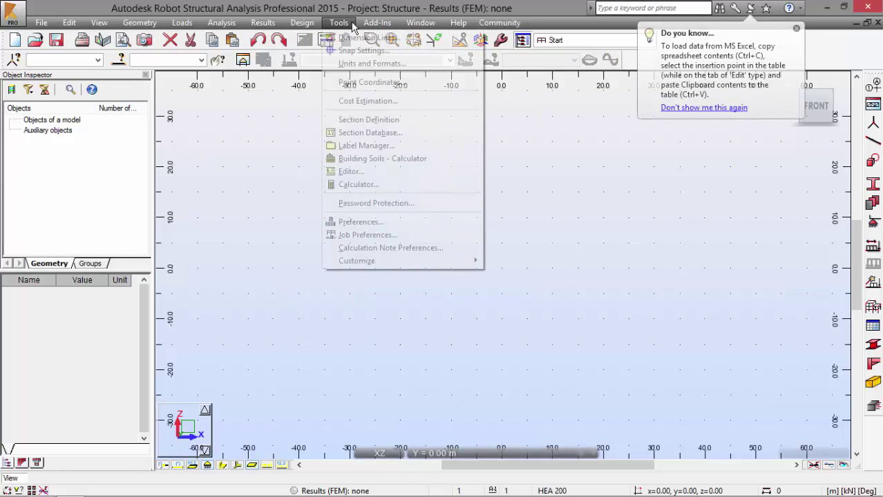
click(390, 236)
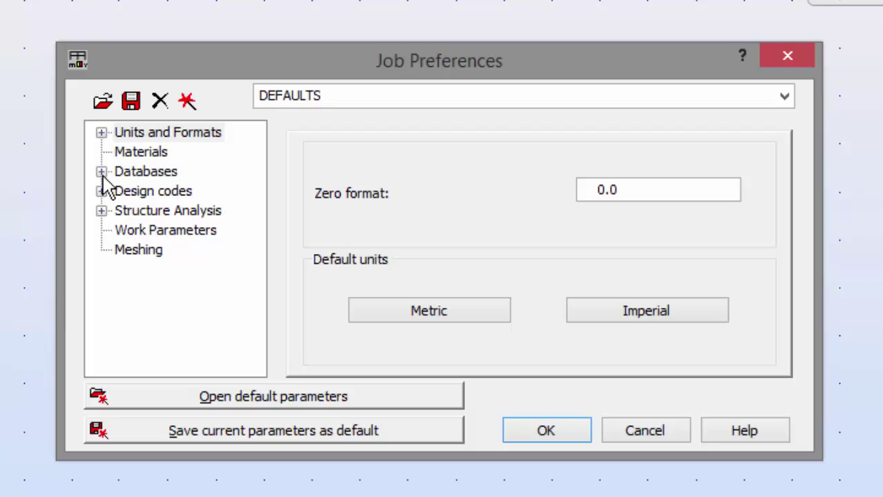
click(257, 196)
click(152, 194)
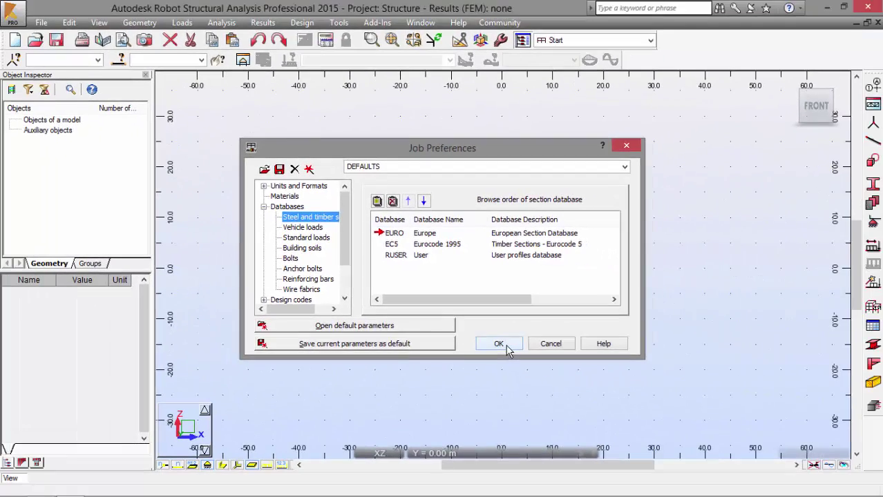
click(519, 374)
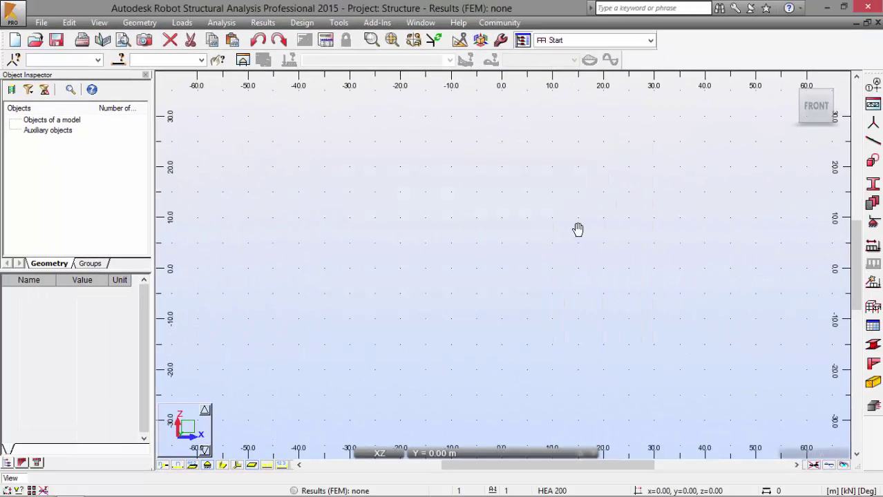
Step: Switch to the Bars layout and set the bar type to Column
click(608, 41)
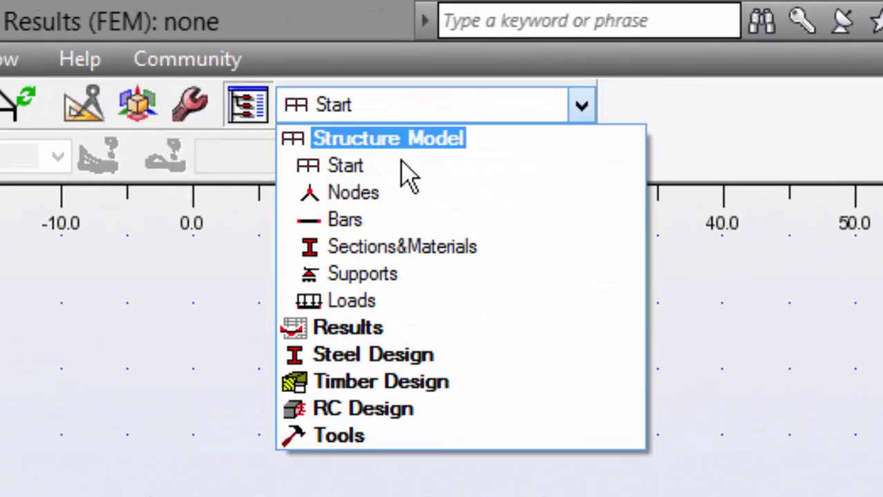
click(339, 221)
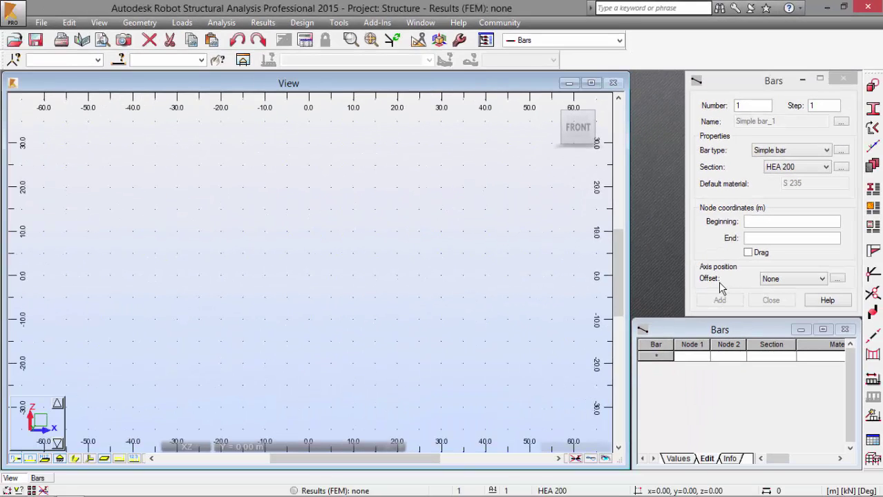
click(780, 154)
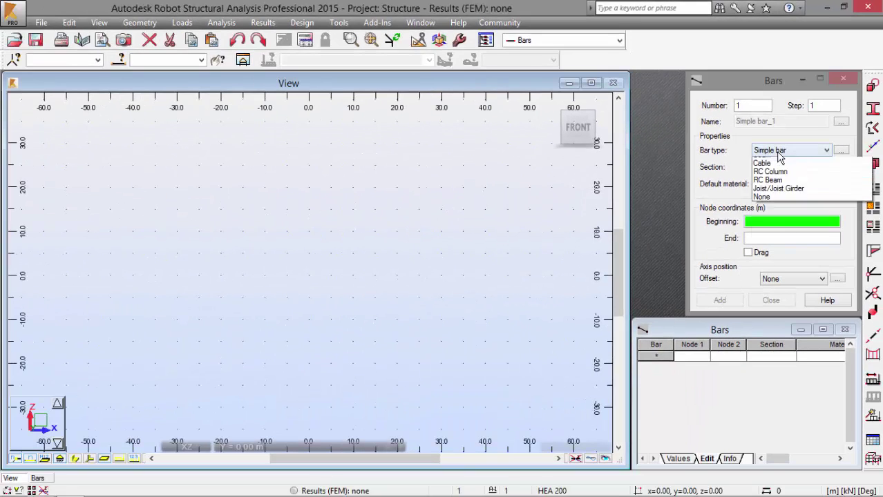
click(783, 192)
Step: Define a new I-beam section IPE 600 from the IPE family for the columns
click(783, 169)
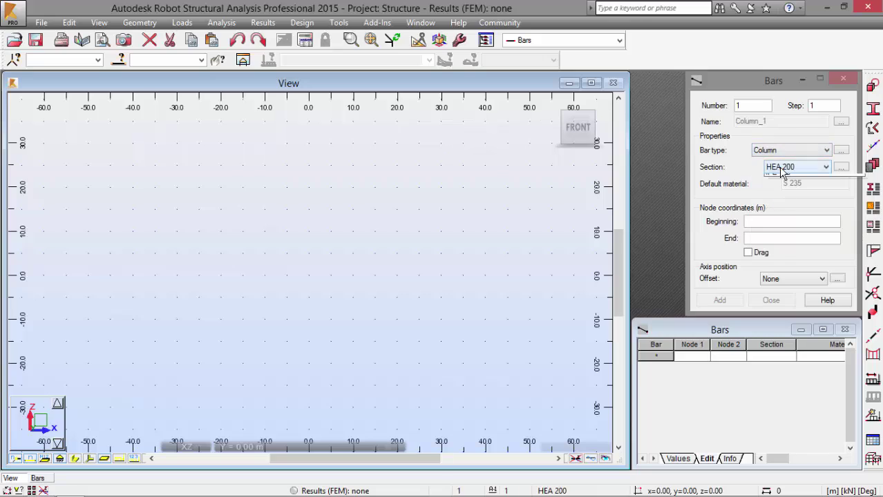
click(788, 177)
click(841, 168)
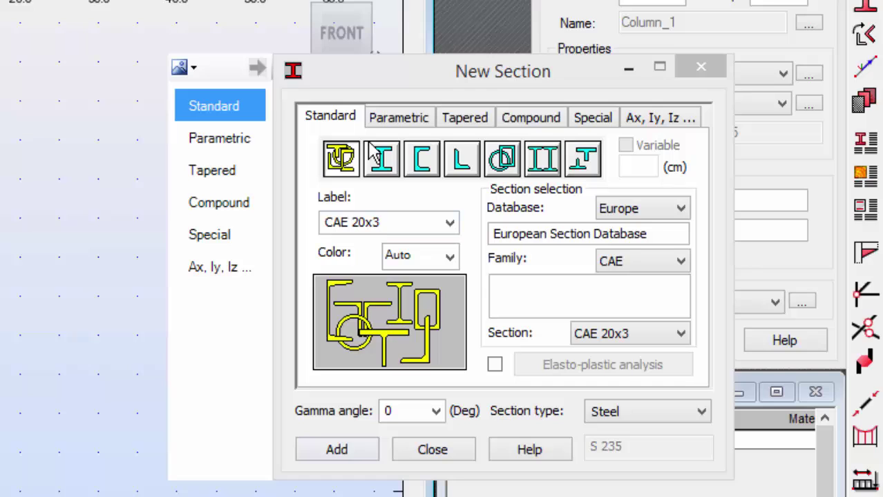
click(381, 159)
click(658, 265)
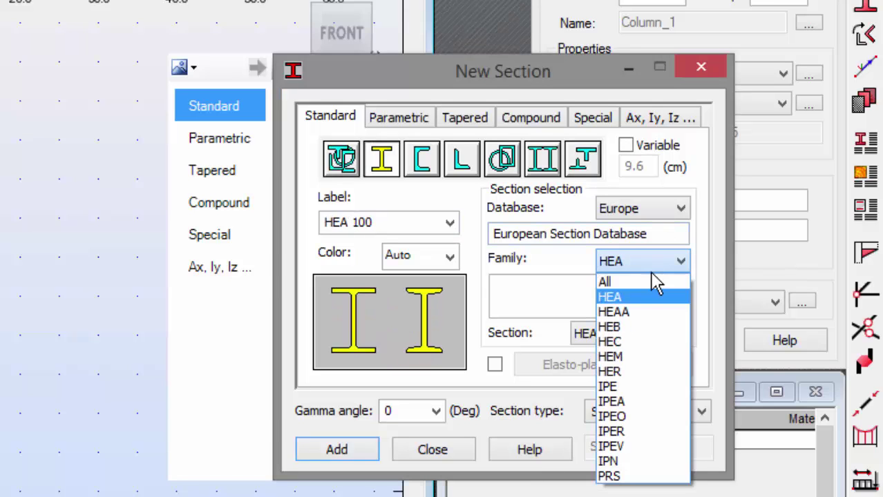
click(632, 386)
click(625, 334)
click(617, 193)
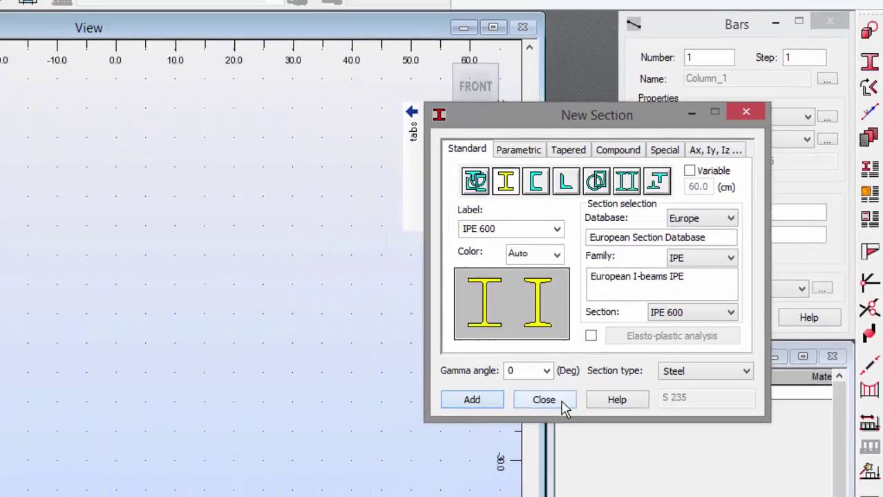
click(562, 406)
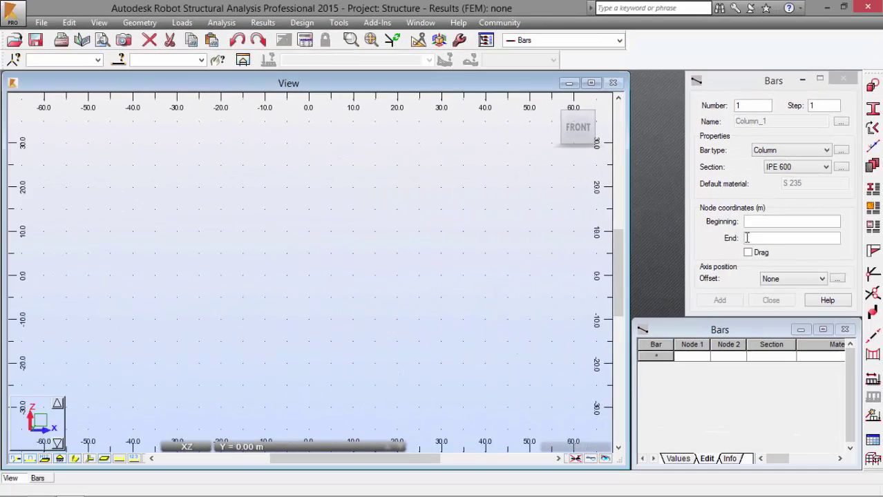
click(757, 223)
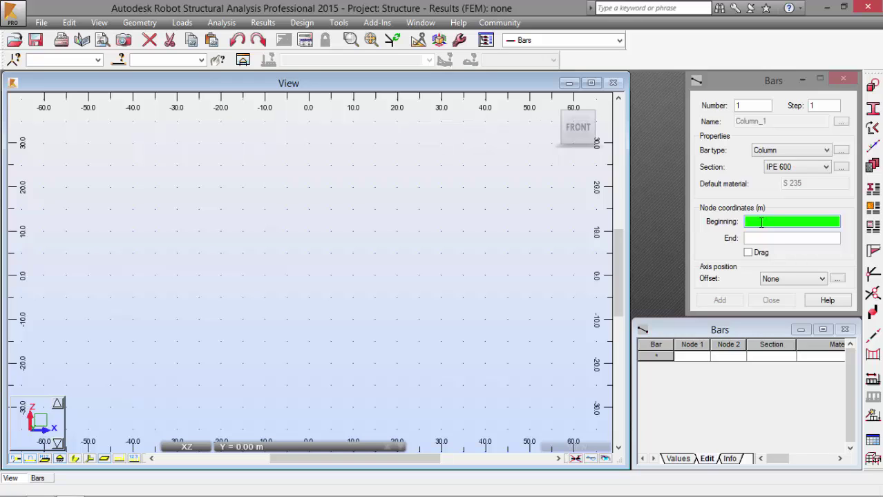
Step: Check the column coordinates in the manual's page 60 bars table, then return to Robot
key(alt+Tab)
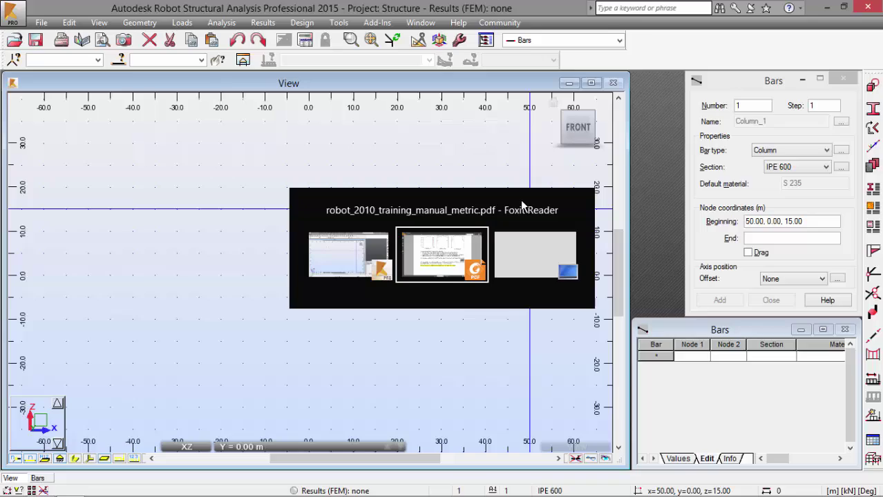
scroll(477, 226, down, 15)
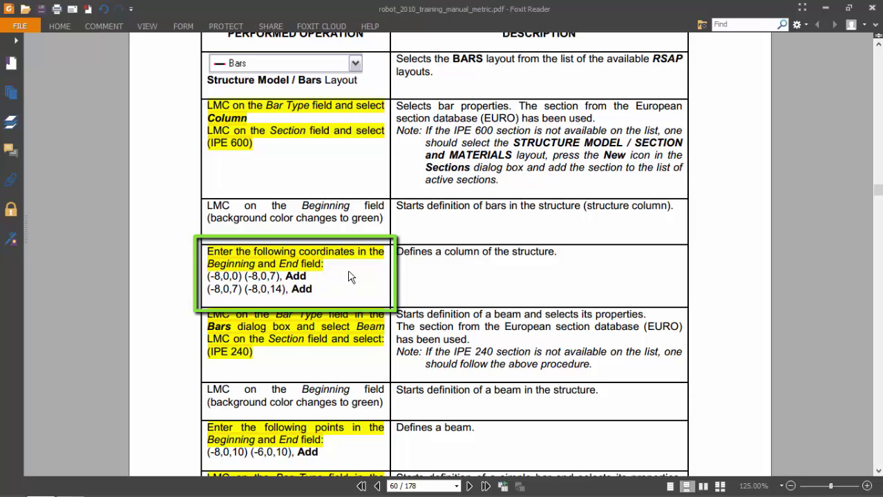
key(alt+Tab)
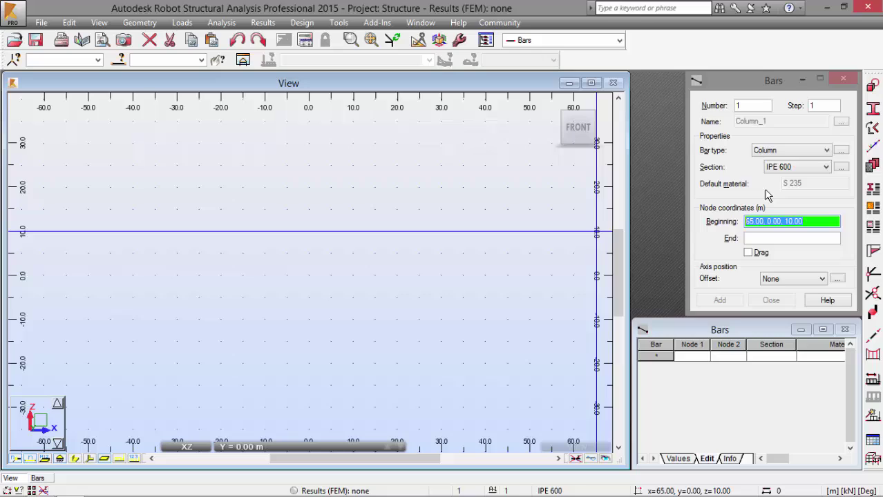
Step: Add IPE 600 columns from -8,0,0 to -8,0,7 and on up to -8,0,14
text(-8,0,0)
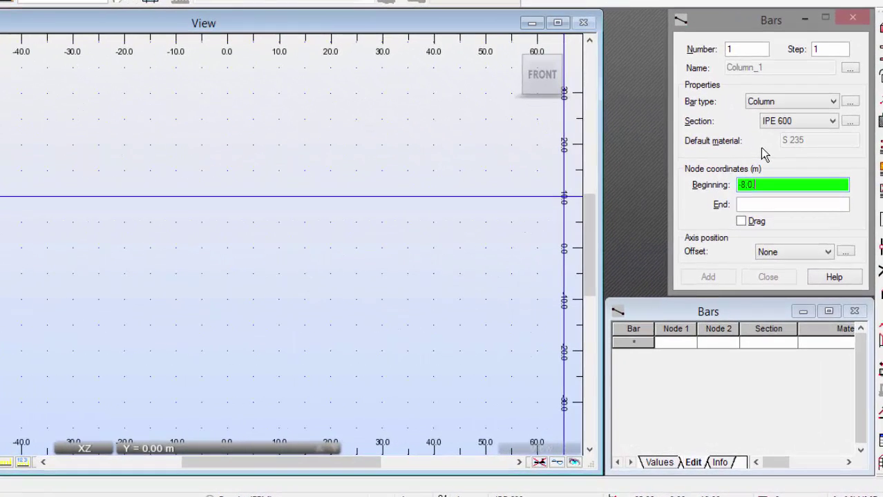
key(Tab)
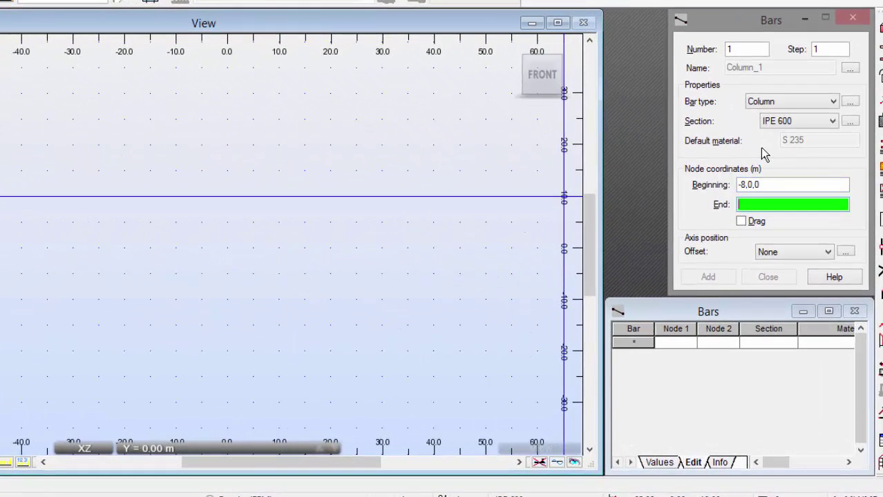
text(-8,0,7)
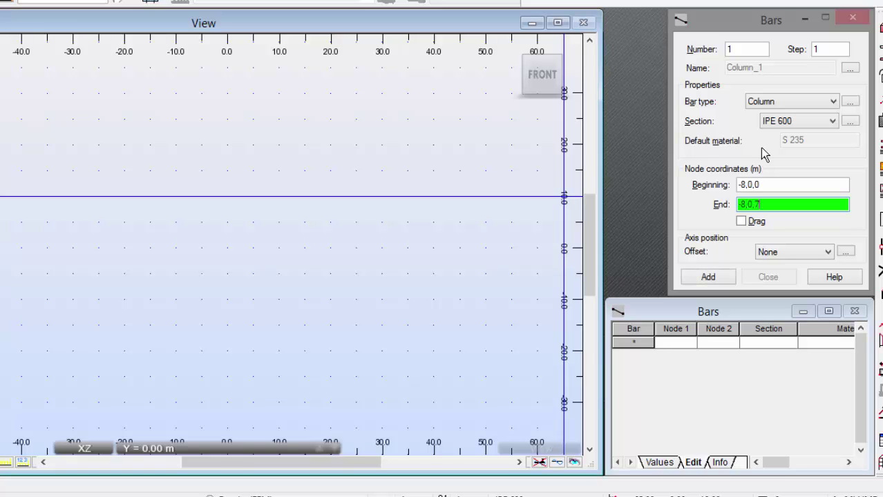
key(Return)
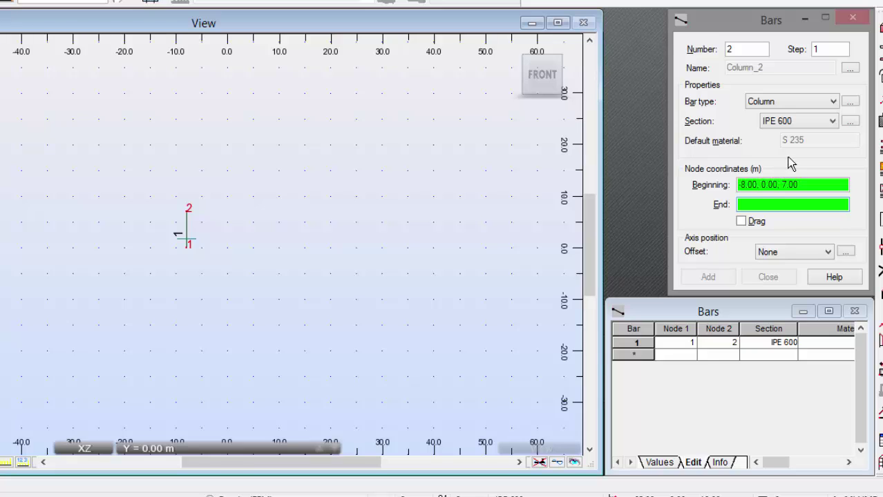
text(-8,0,14)
key(Return)
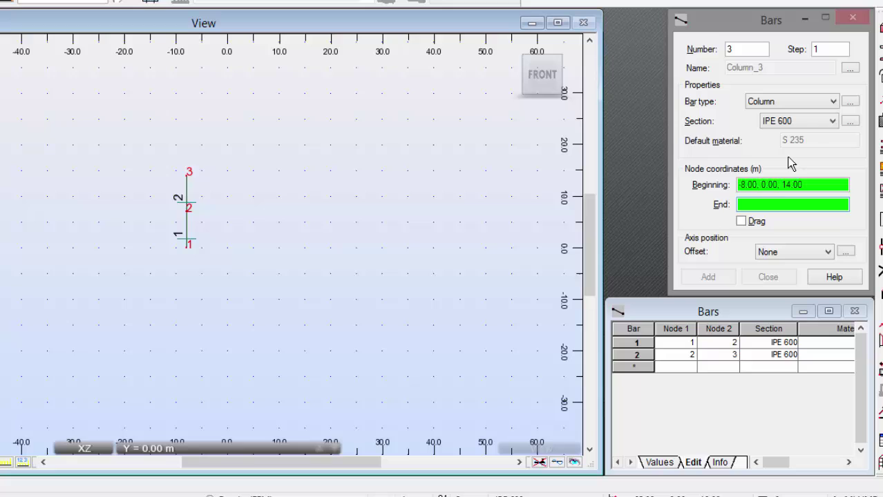
Step: Set the next bar type to Beam and start defining a new section
click(793, 103)
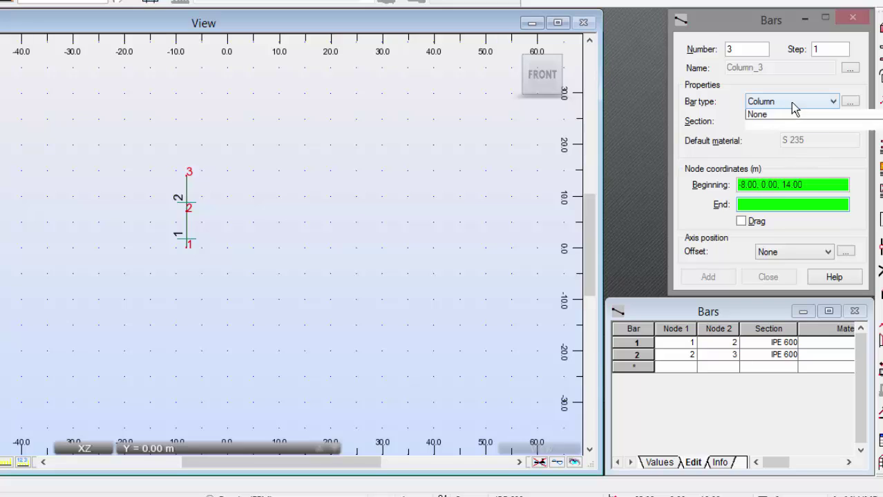
click(788, 164)
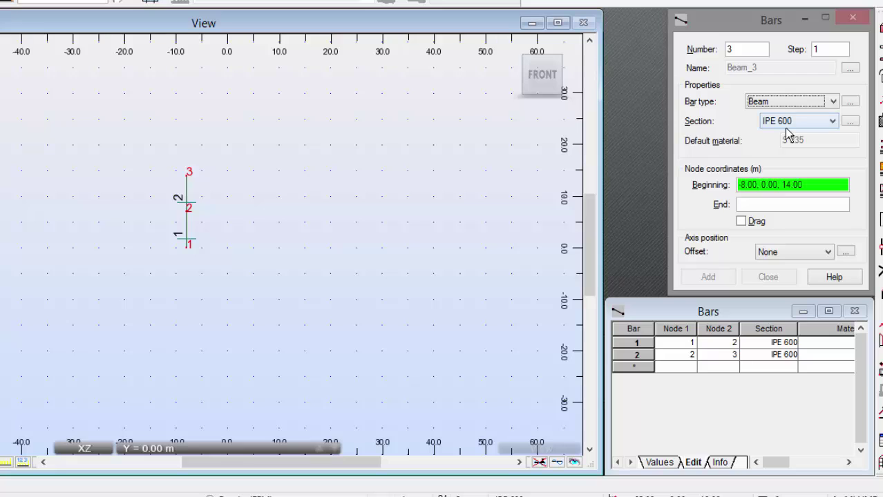
click(822, 125)
click(823, 125)
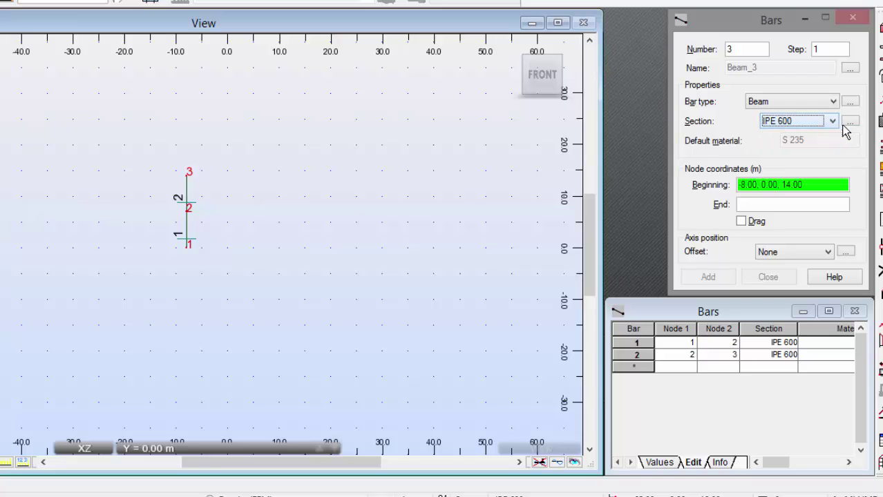
click(849, 122)
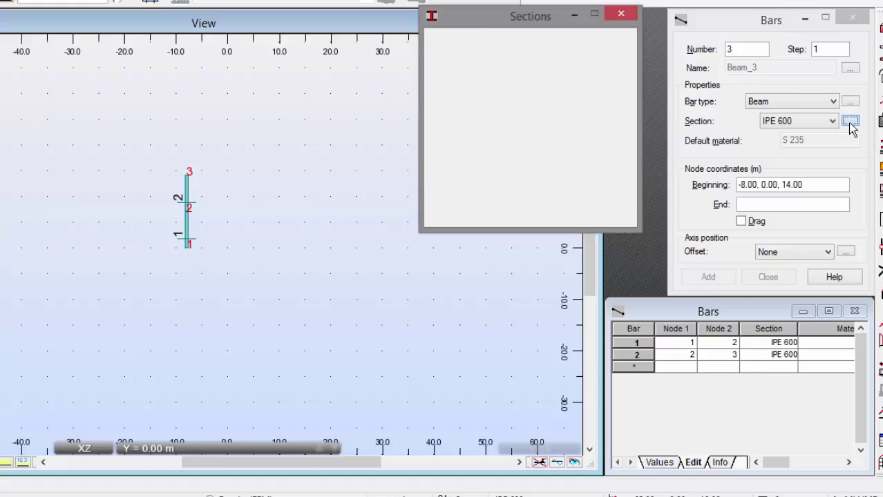
Step: Add the IPE 240 section from the IPE family
click(567, 158)
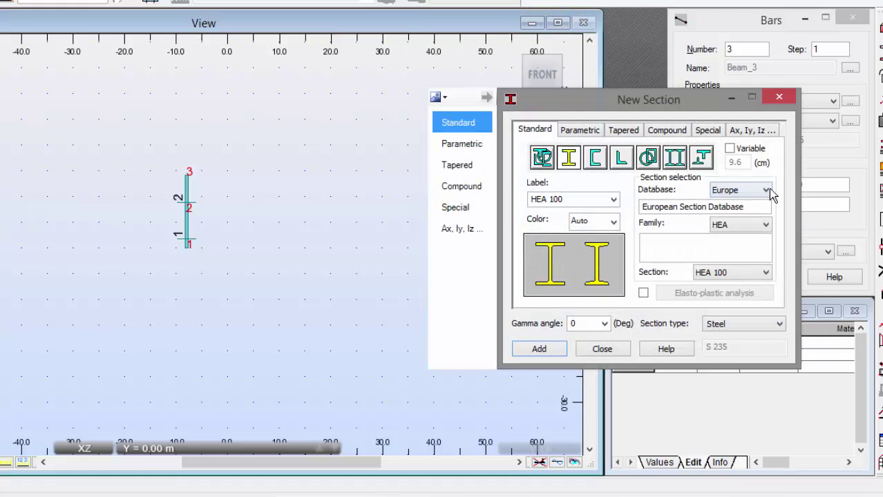
click(738, 225)
click(733, 309)
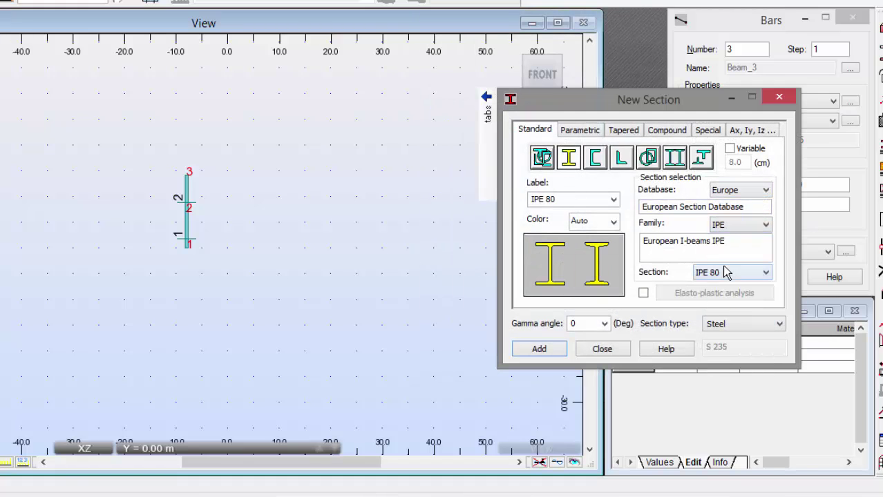
click(724, 272)
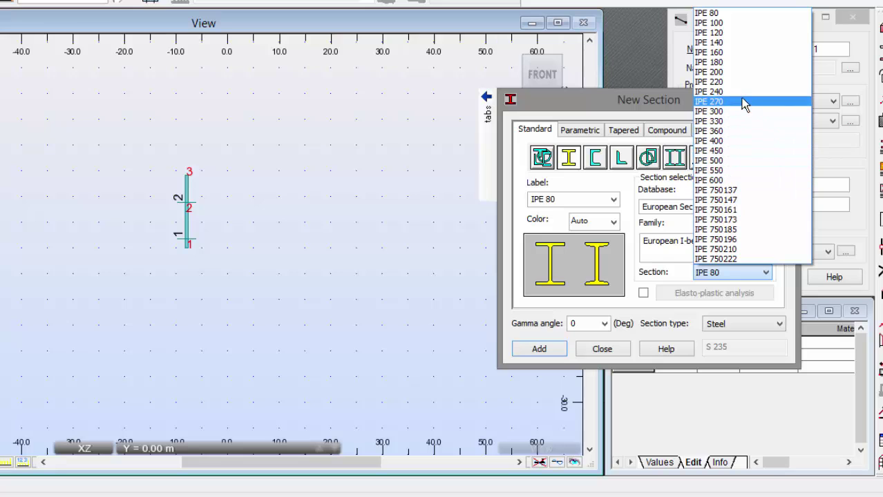
click(740, 89)
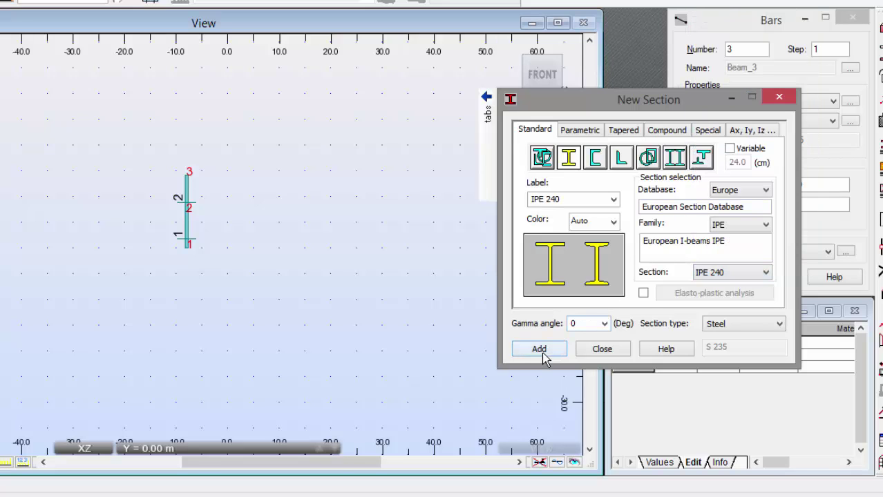
click(586, 349)
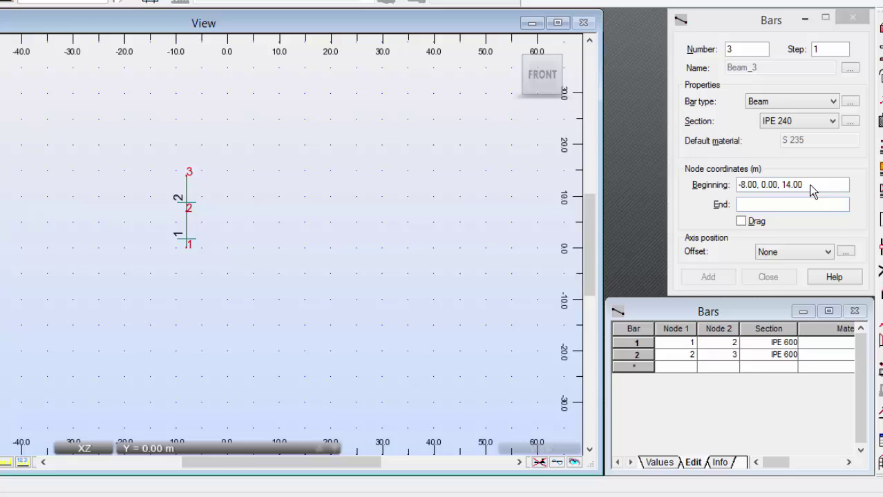
Step: Create the IPE 240 beam from -8,0,10 to -6,0,10
click(736, 185)
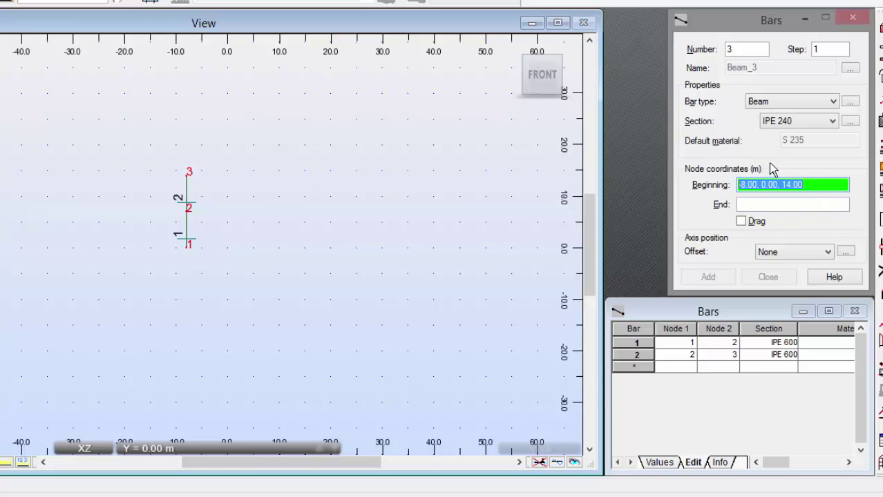
text(-8,0,10)
key(Tab)
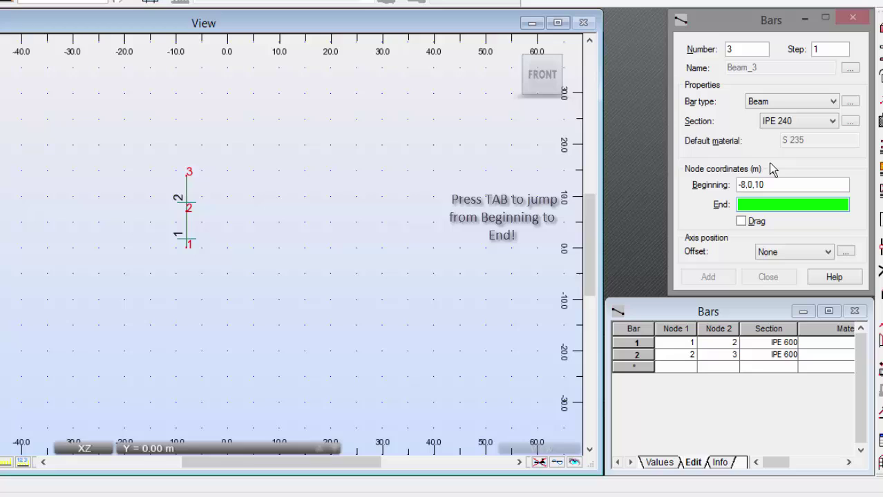
text(-6,0,)
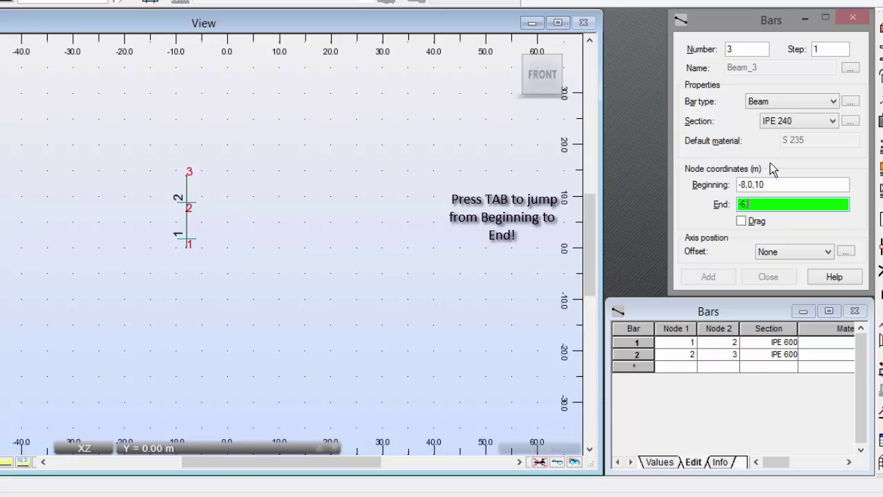
text(10)
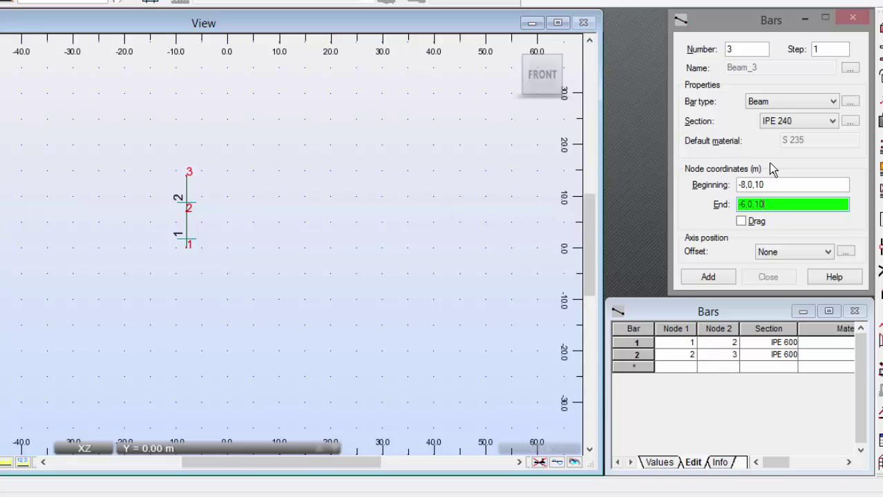
key(Return)
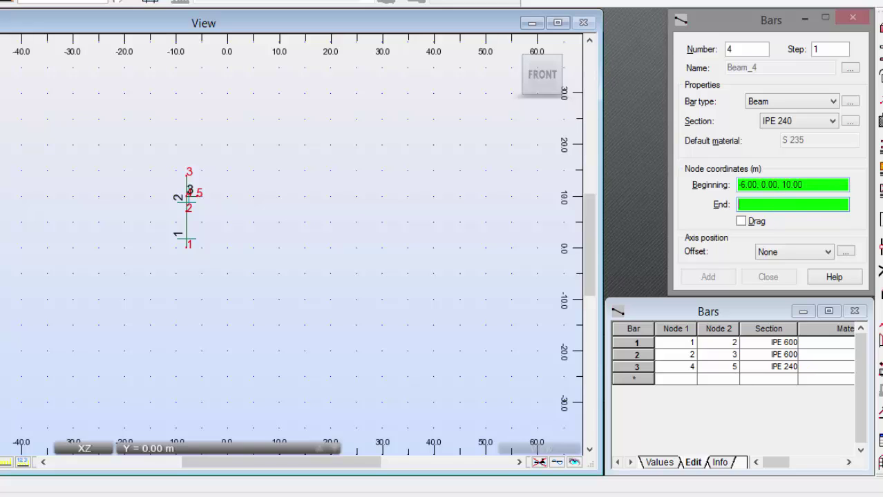
Step: Set the next bar type to simple bar
click(809, 101)
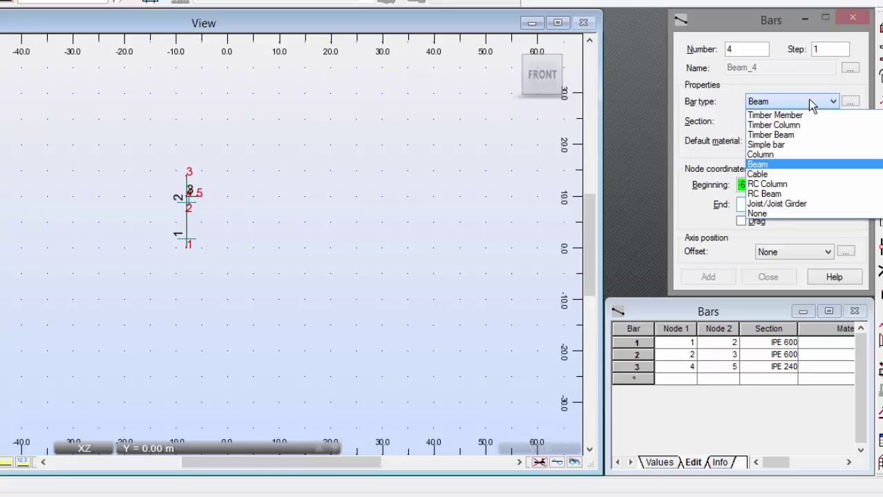
click(796, 144)
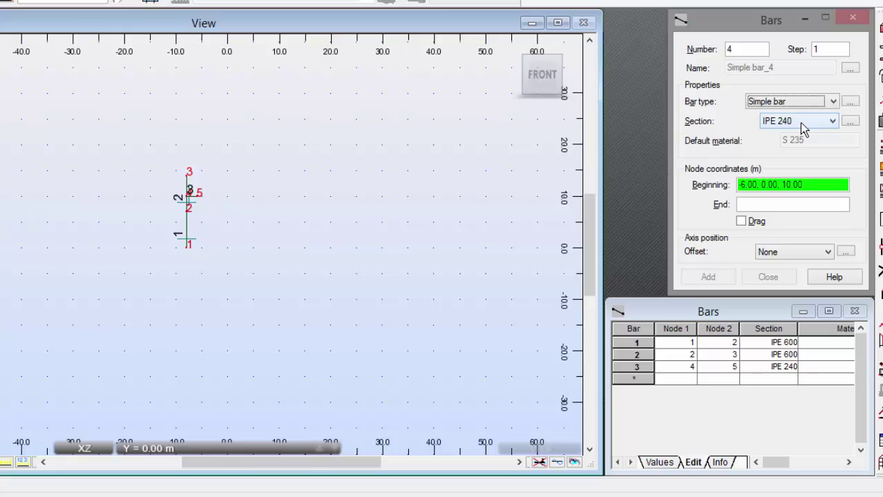
click(802, 125)
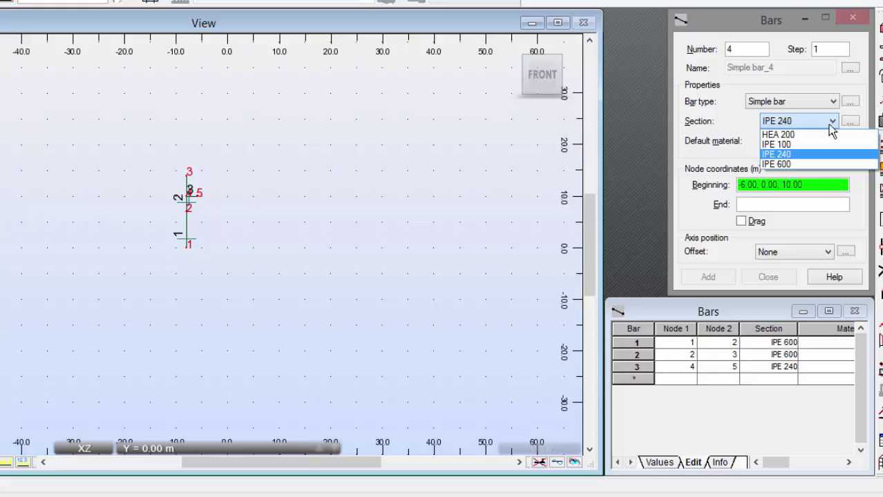
click(831, 124)
Step: Add the UPN 240 channel section and apply it to the next bar
click(850, 121)
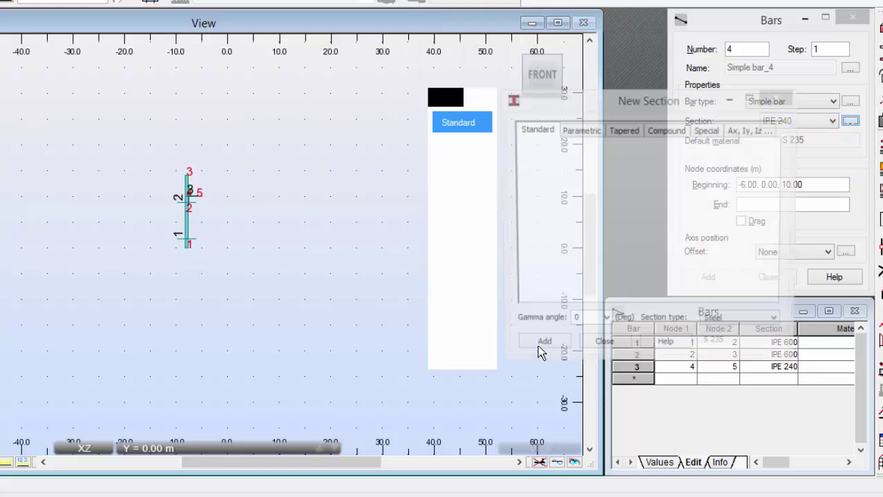
click(595, 158)
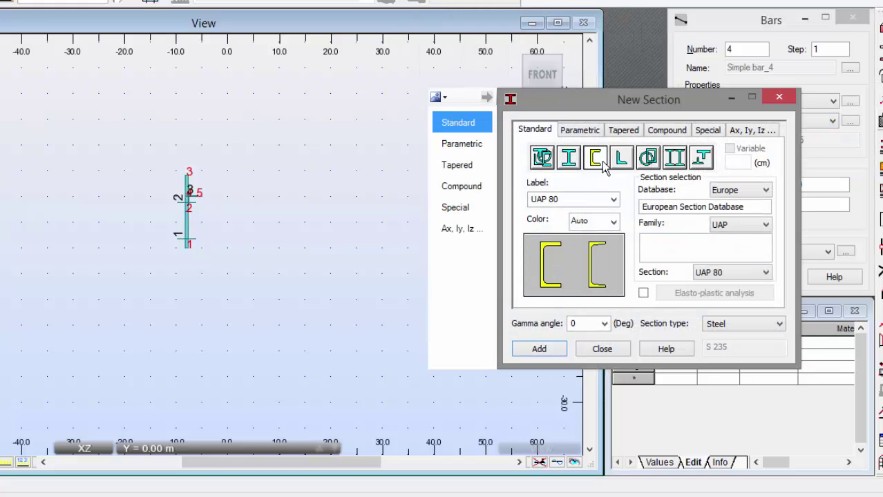
click(734, 224)
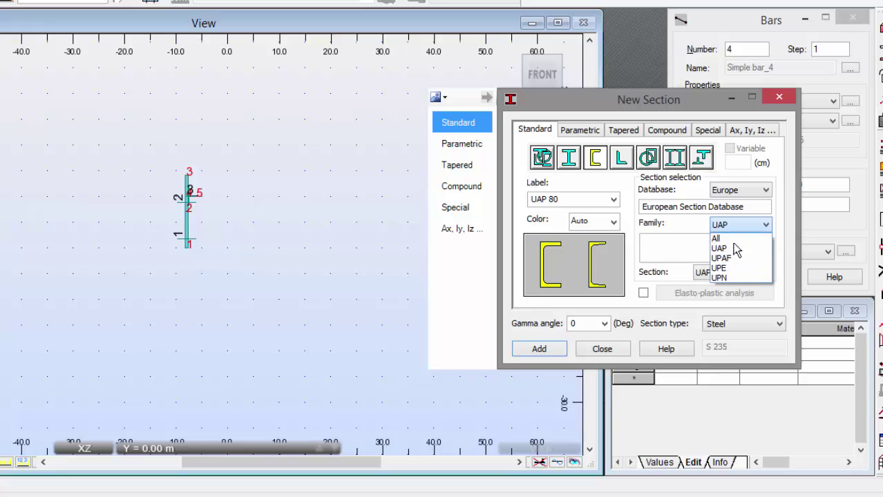
click(733, 277)
click(733, 274)
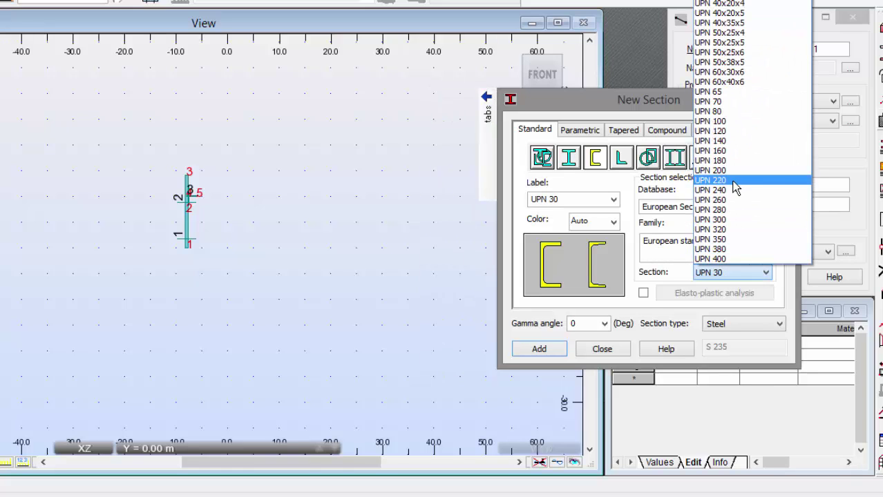
click(732, 189)
click(535, 349)
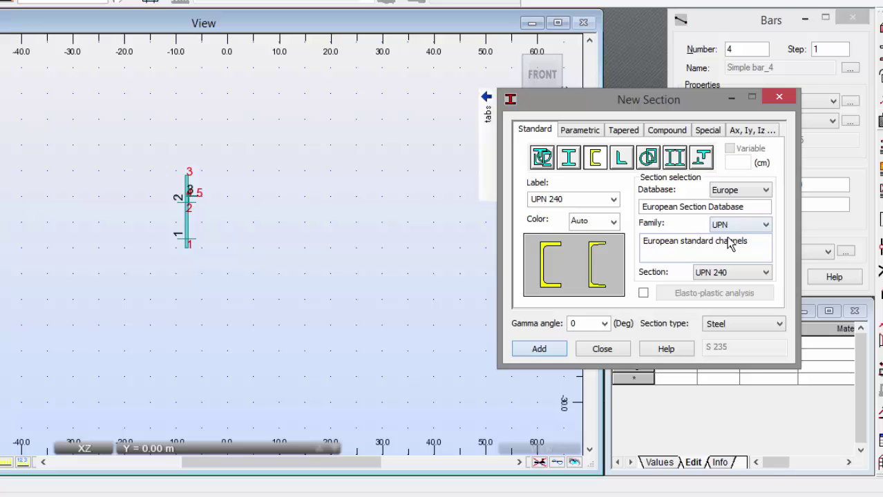
click(619, 354)
click(812, 185)
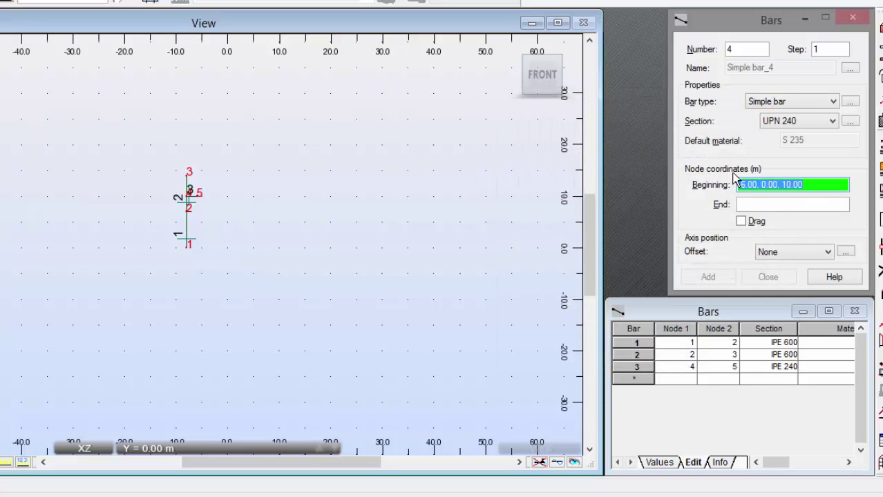
Step: Create bar 4, the UPN 240 brace from -8,0,8 to -6,0,10
key(Delete)
text(8,0,8)
key(Tab)
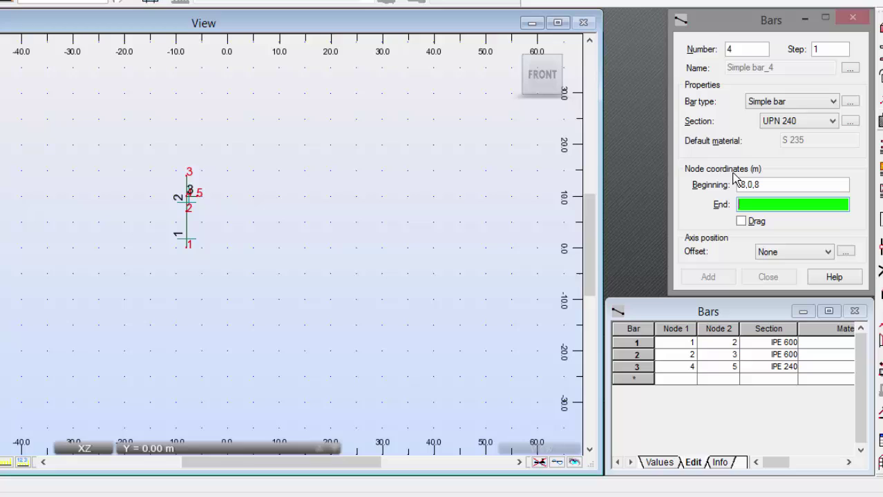
text(-6,0,10)
key(Return)
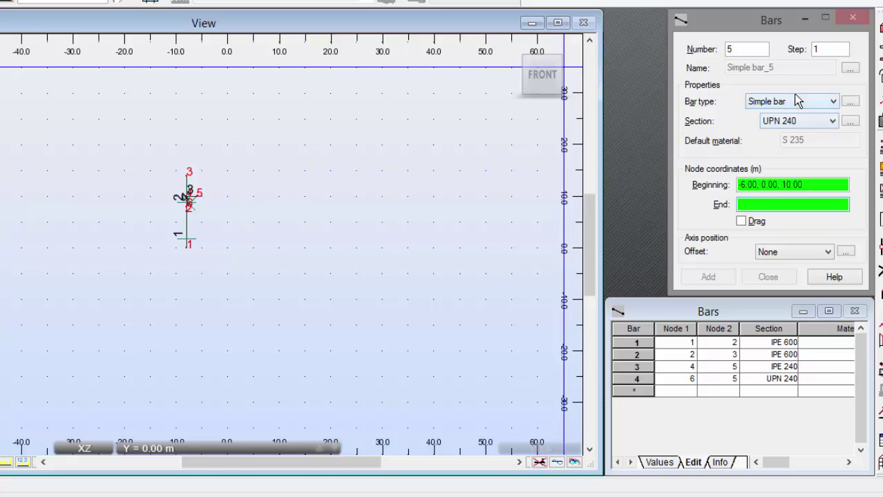
Step: Define the HEB 240 I-section from the HEB family for the rafter
click(798, 121)
click(851, 121)
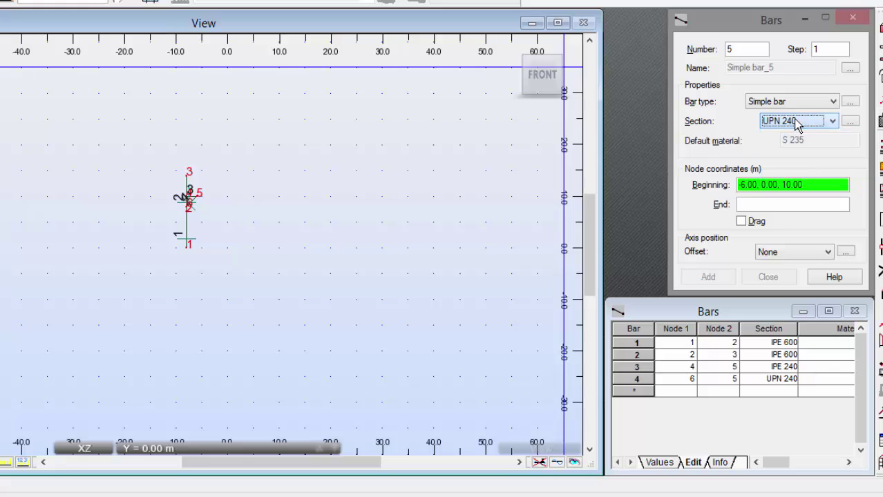
click(850, 121)
click(569, 158)
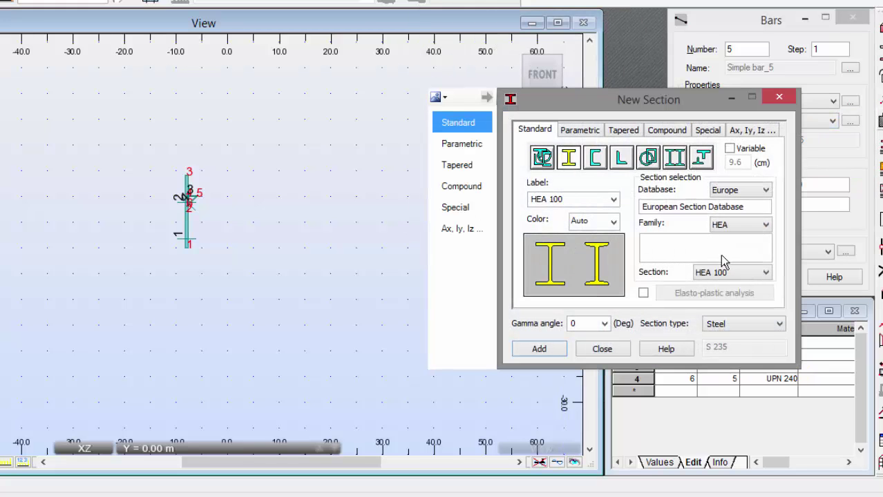
click(726, 222)
click(720, 268)
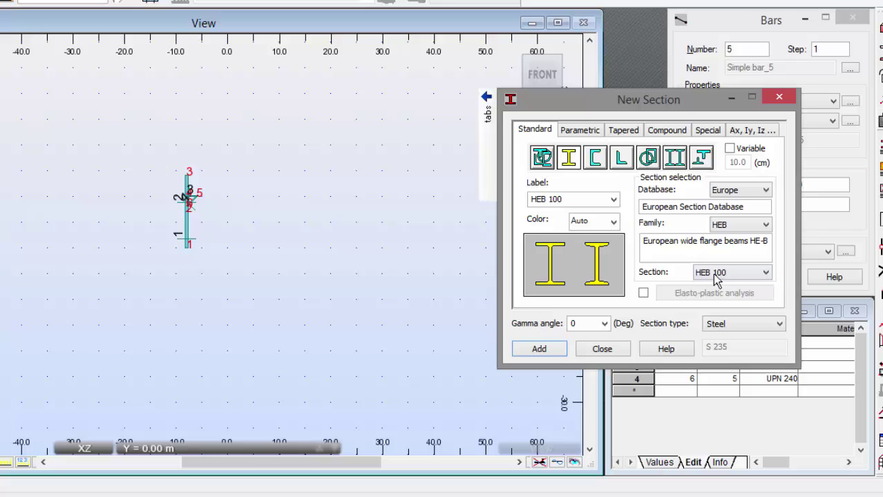
click(732, 272)
click(725, 94)
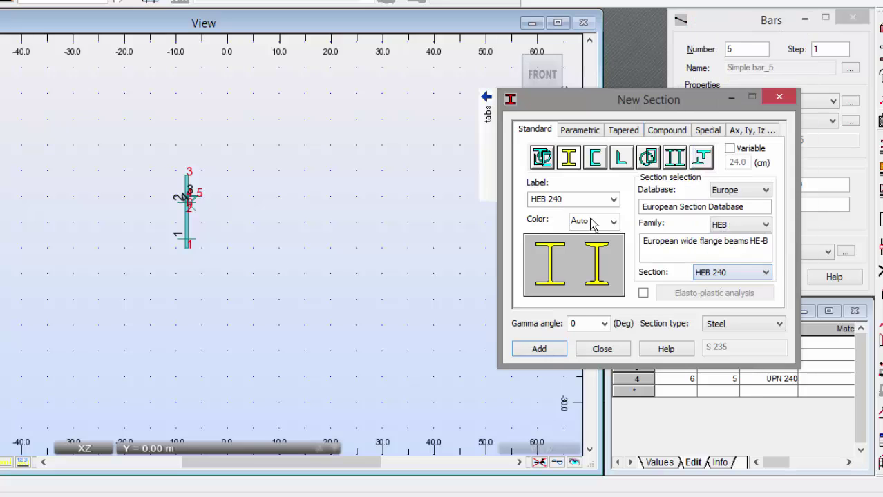
click(590, 350)
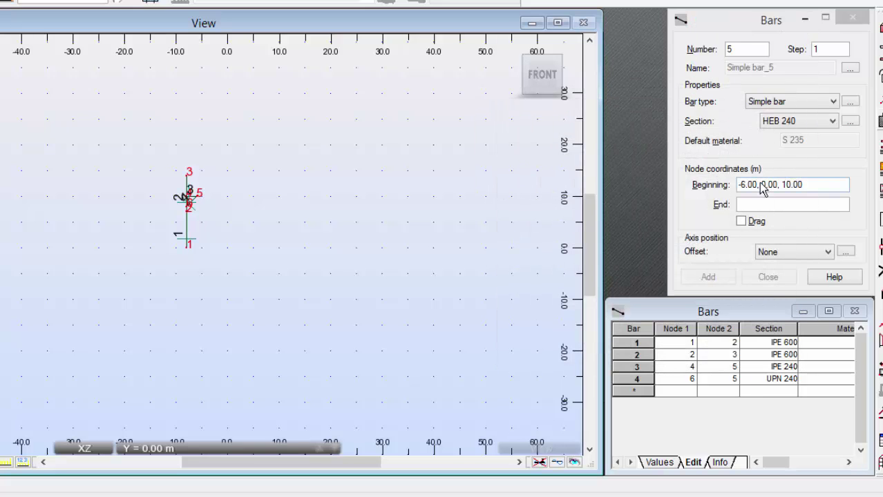
Step: Create bar 5, the HEB 240 rafter from -8,0,14 to the ridge at 0,0,16
click(808, 184)
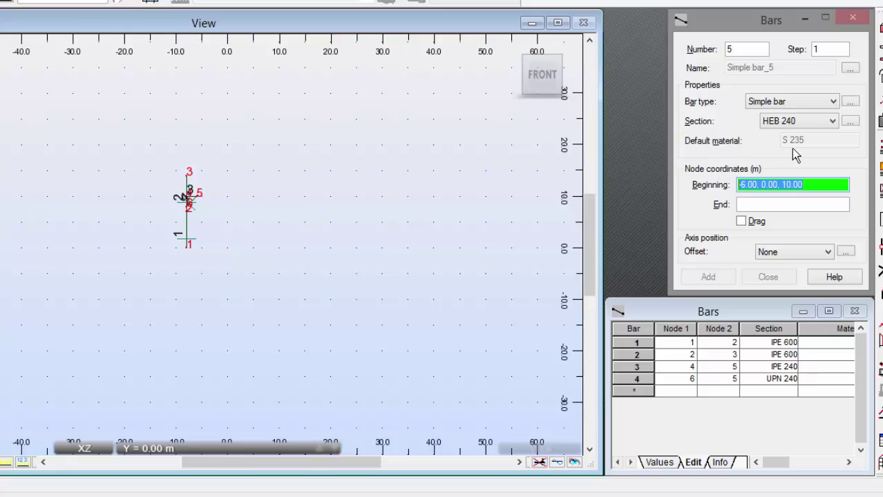
key(BackSpace)
text(-8.0)
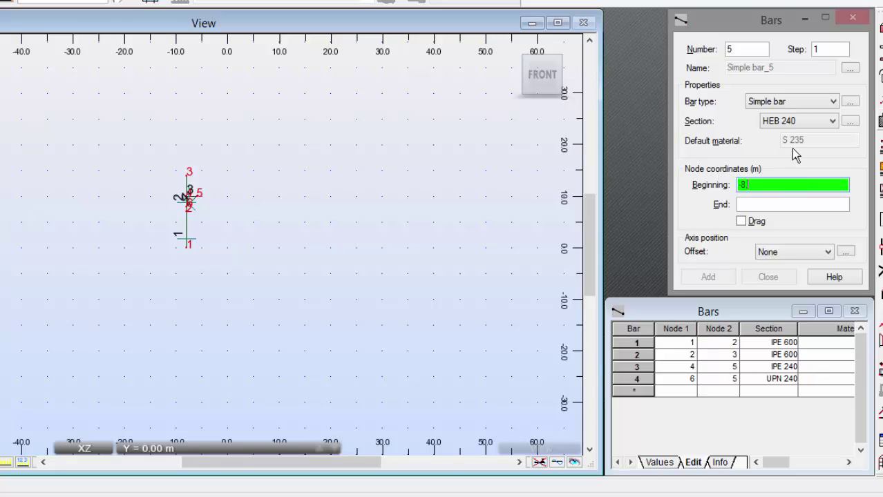
text(,14)
key(Tab)
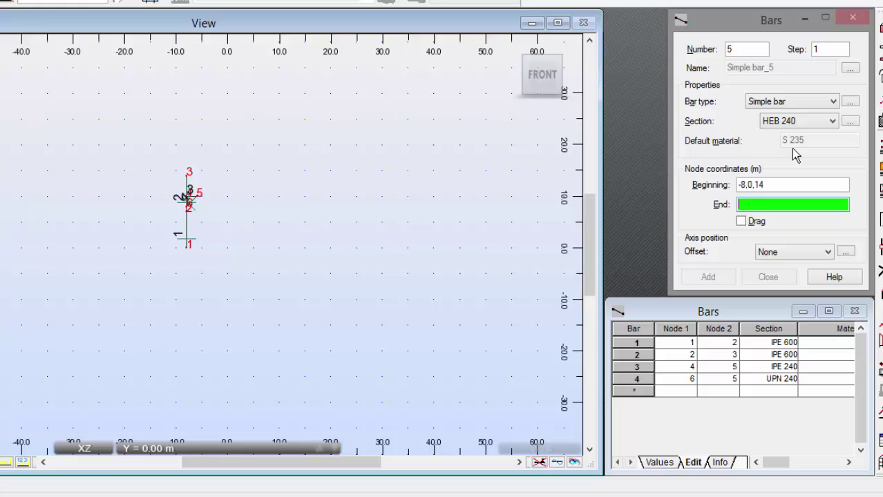
text(0, 0.00, 1)
text(6)
key(Return)
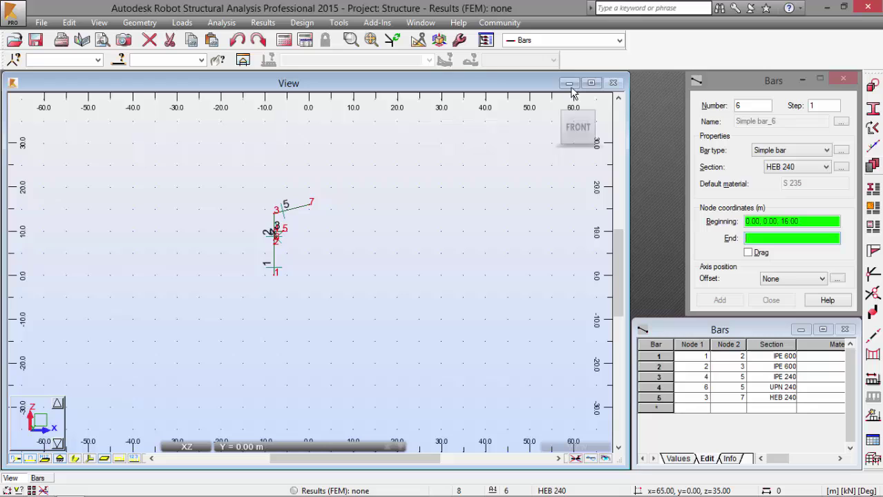
Step: Zoom to fit the whole frame and switch to the Start layout
click(372, 40)
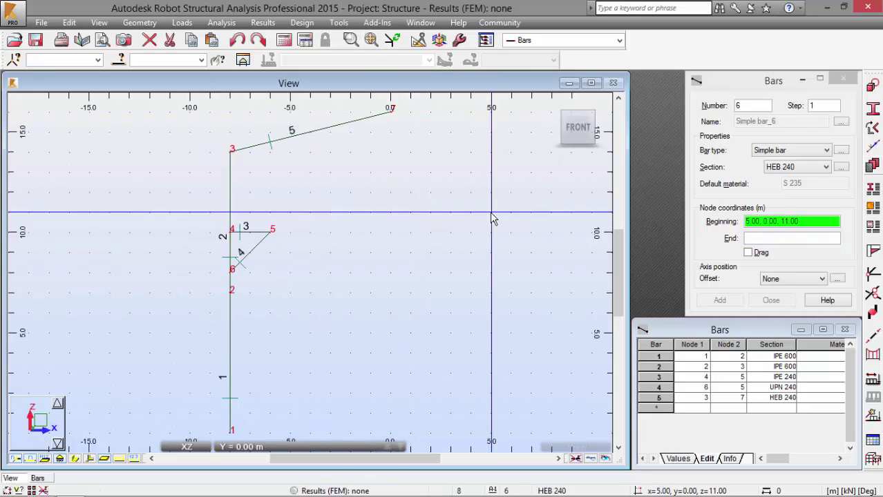
click(562, 40)
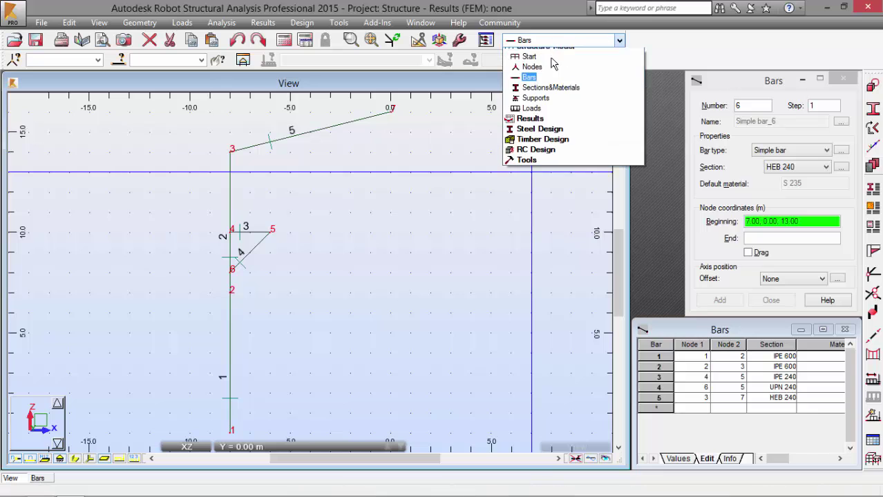
click(549, 61)
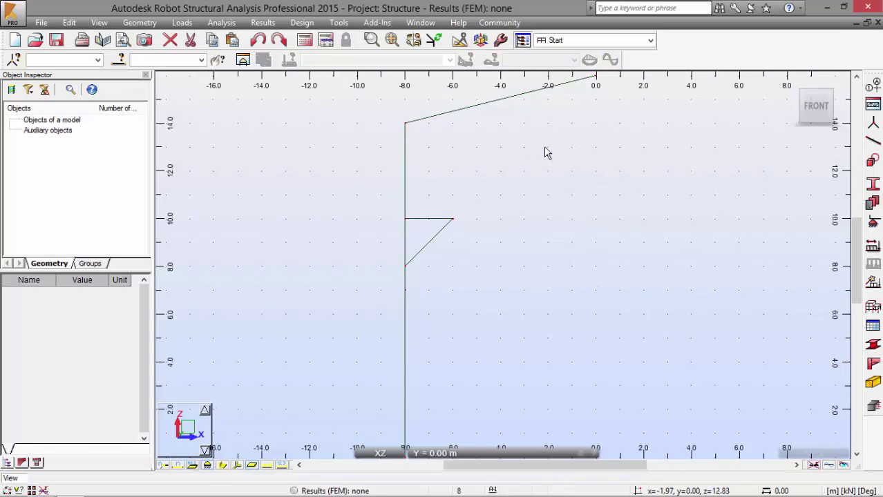
scroll(546, 153, down, 3)
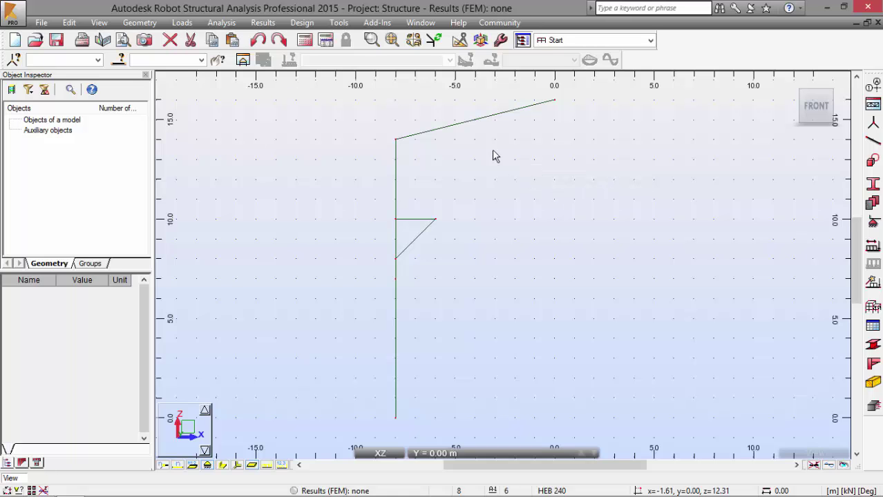
Step: Bring up the Brackets definitions from Geometry > Additional Attributes
click(153, 24)
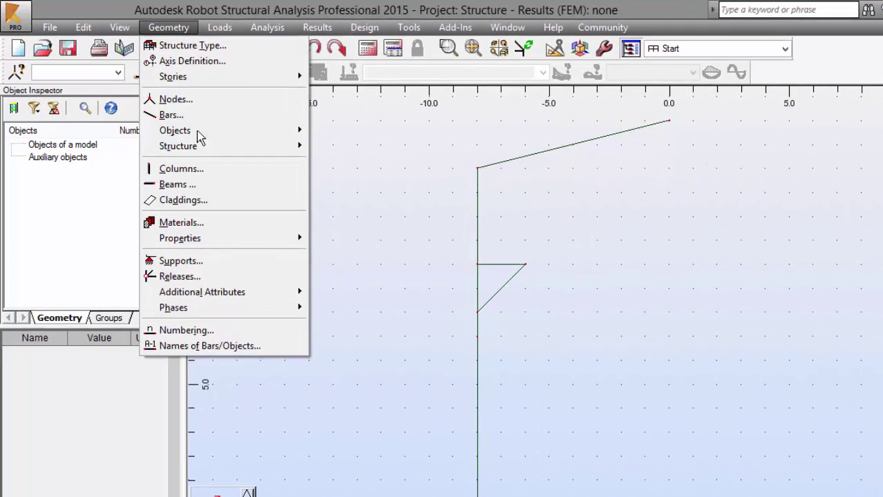
mouse_move(295, 294)
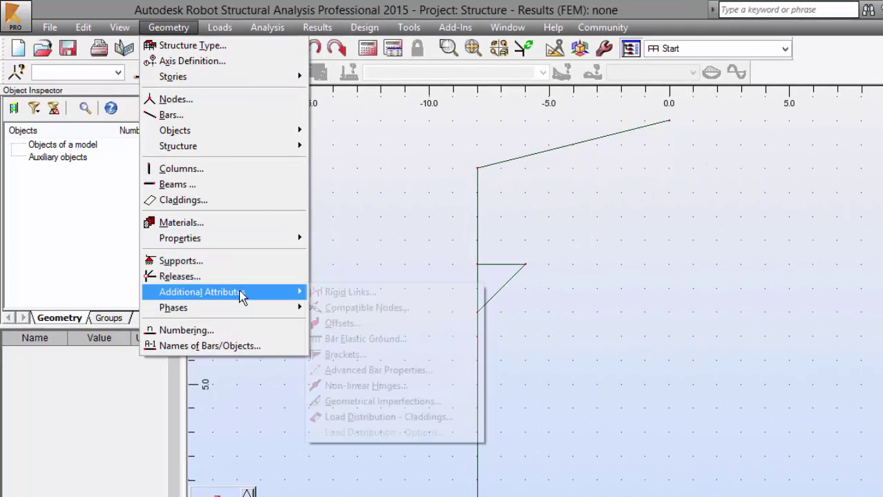
click(345, 354)
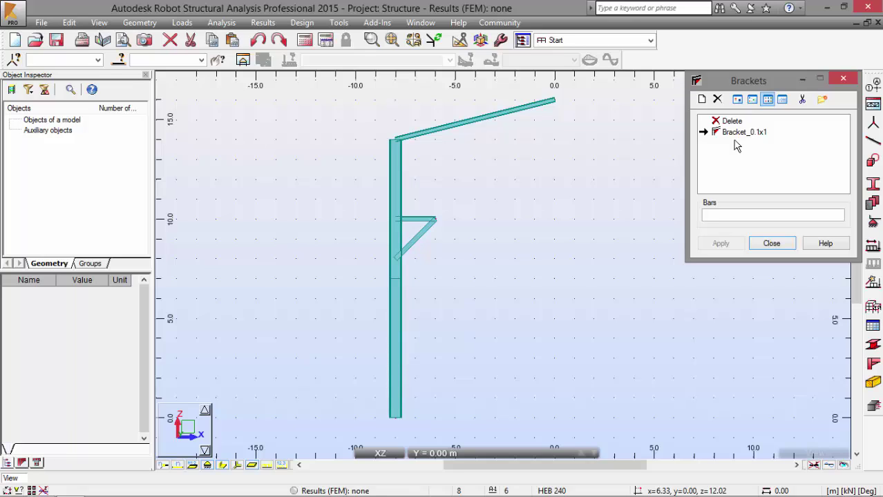
Step: Add a new bracket type, Bracket_1, with length 0.15 × bar length
click(703, 101)
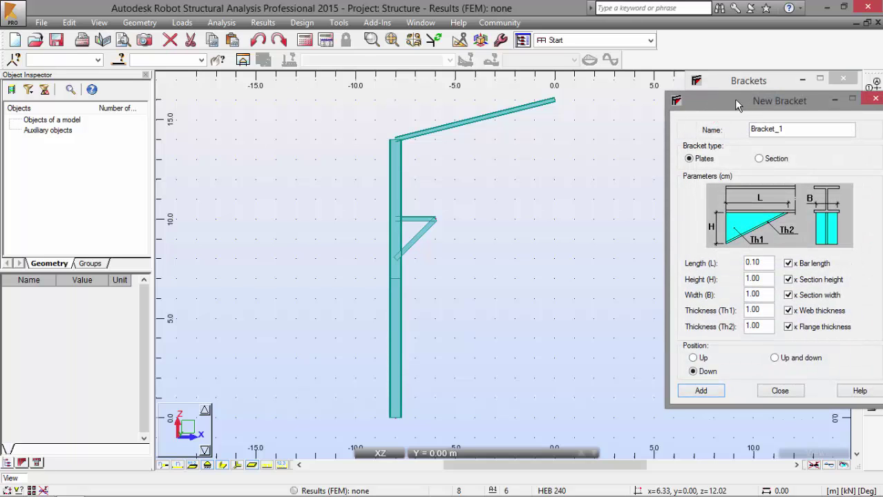
drag(736, 104, 657, 99)
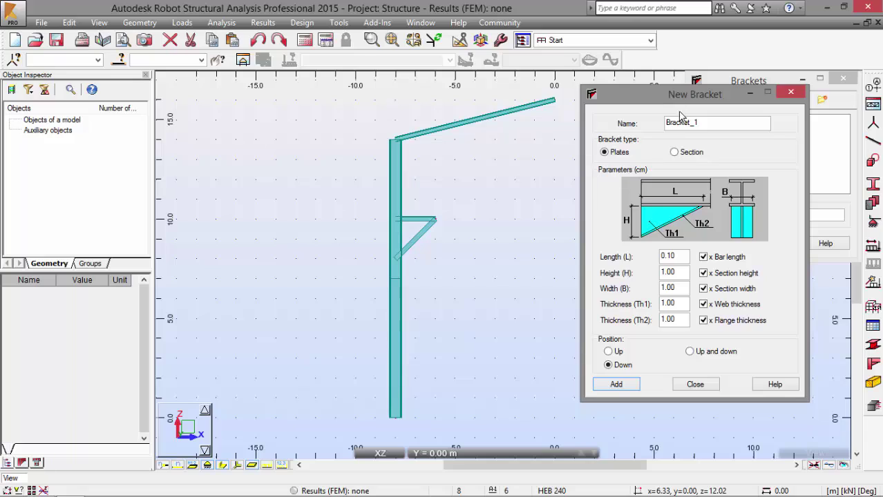
double_click(680, 261)
key(BackSpace)
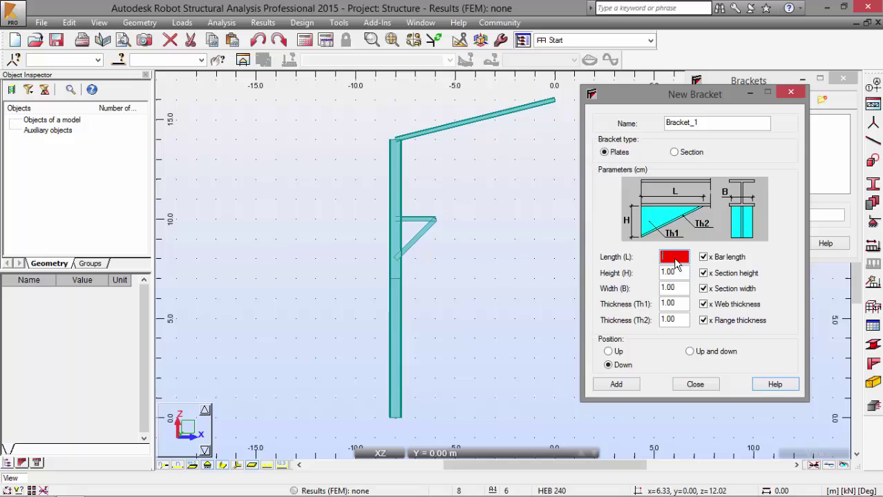
text(0.15)
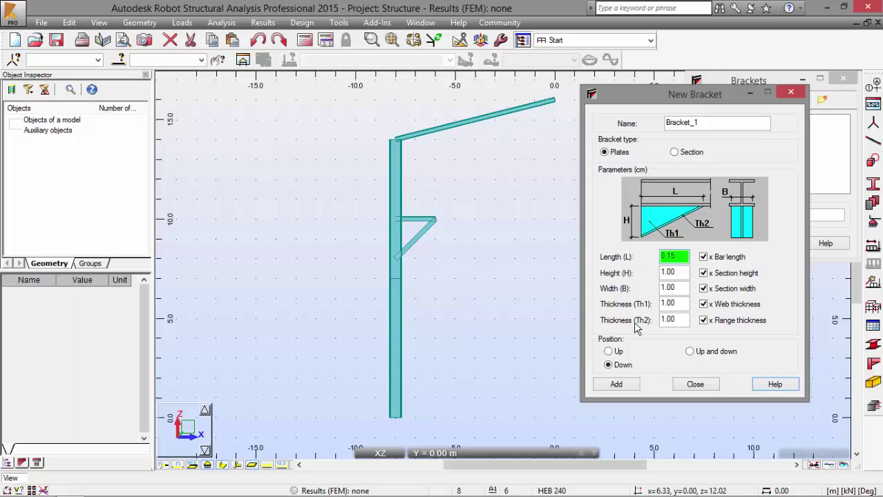
click(618, 386)
click(691, 387)
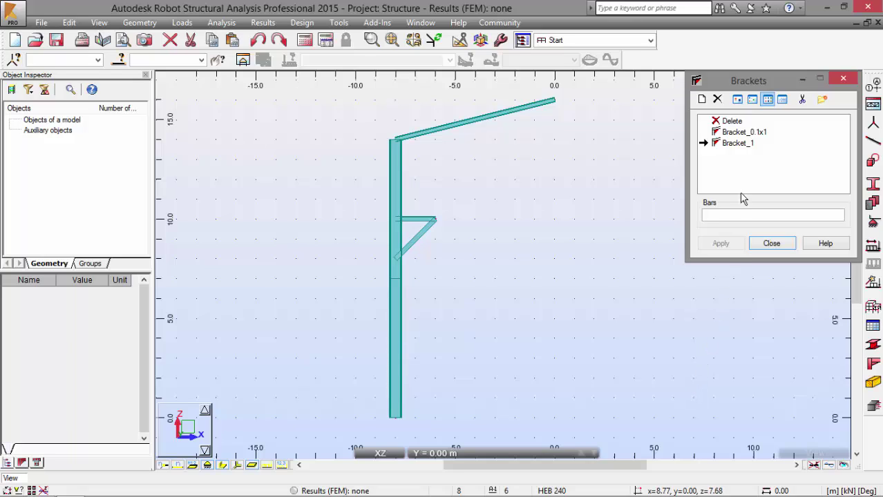
click(733, 144)
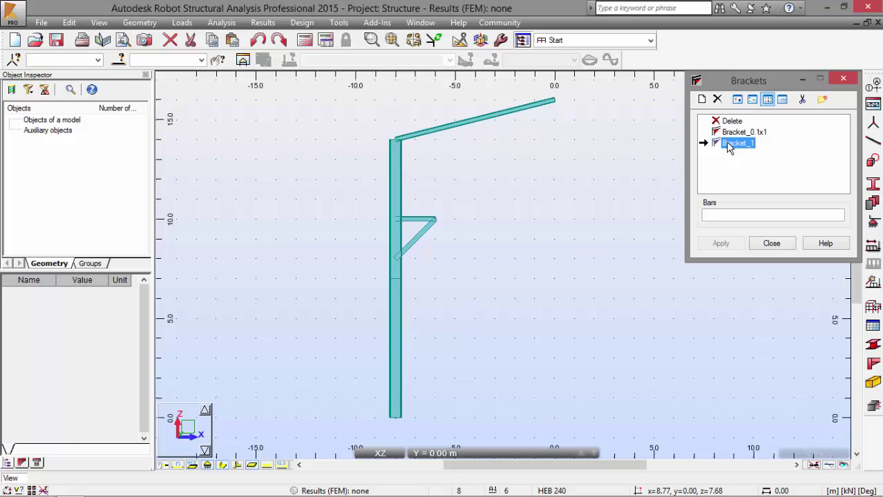
click(178, 467)
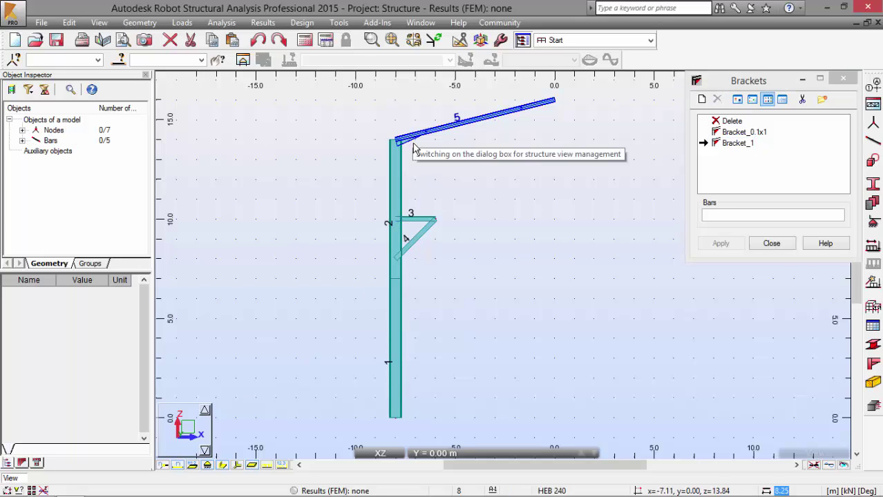
scroll(411, 141, up, 3)
scroll(373, 128, down, 5)
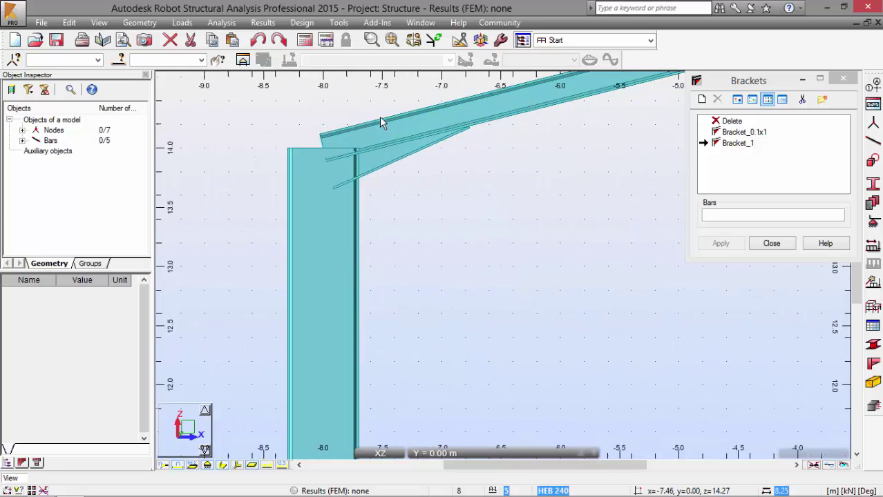
scroll(388, 152, down, 1)
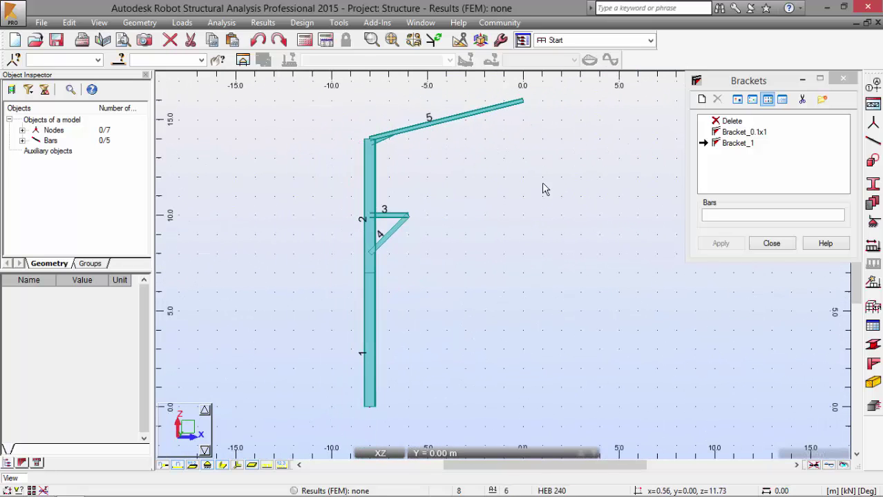
Step: Close the Brackets dialog and switch to the Supports layout
click(785, 246)
middle_drag(520, 245, 540, 240)
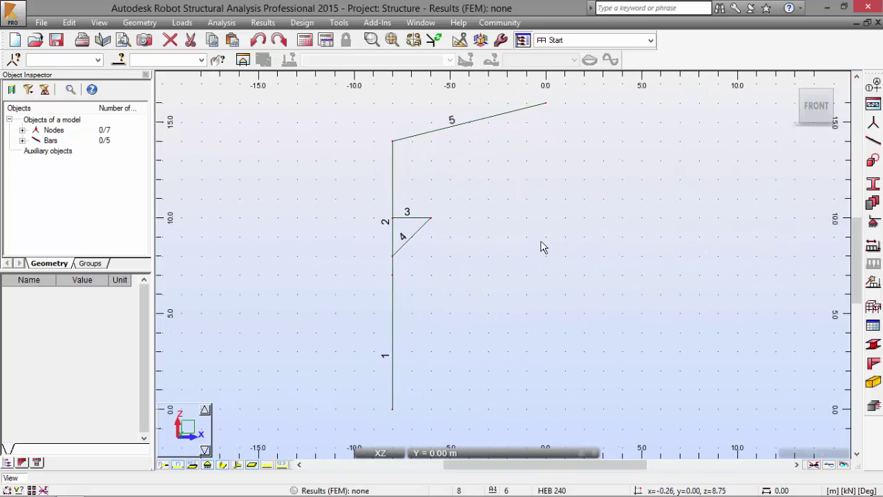
click(566, 43)
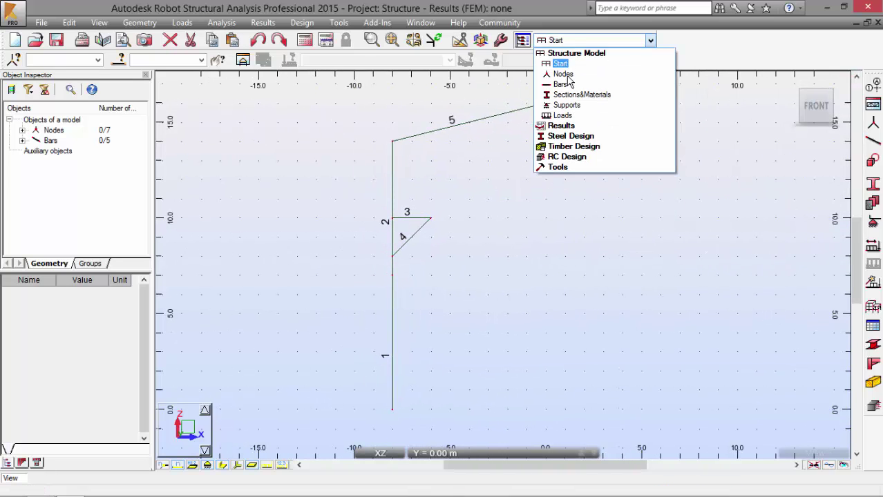
click(565, 104)
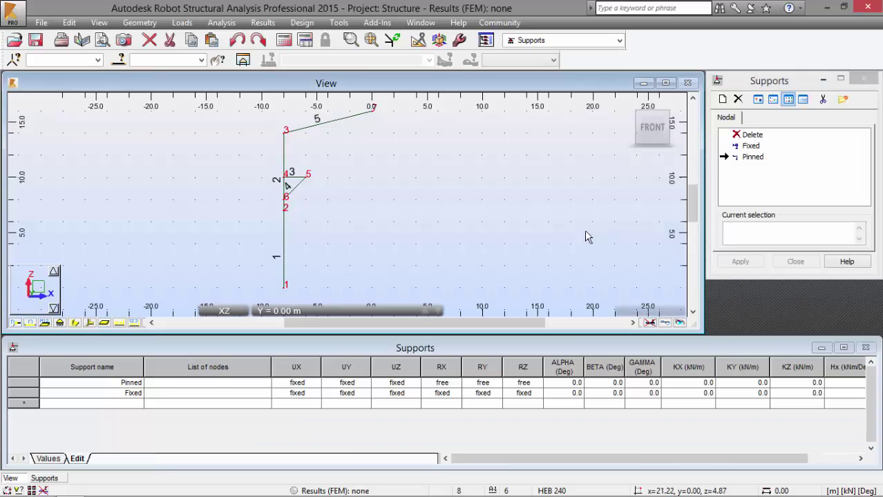
Step: Assign a Fixed support to node 1 at the column base
click(751, 147)
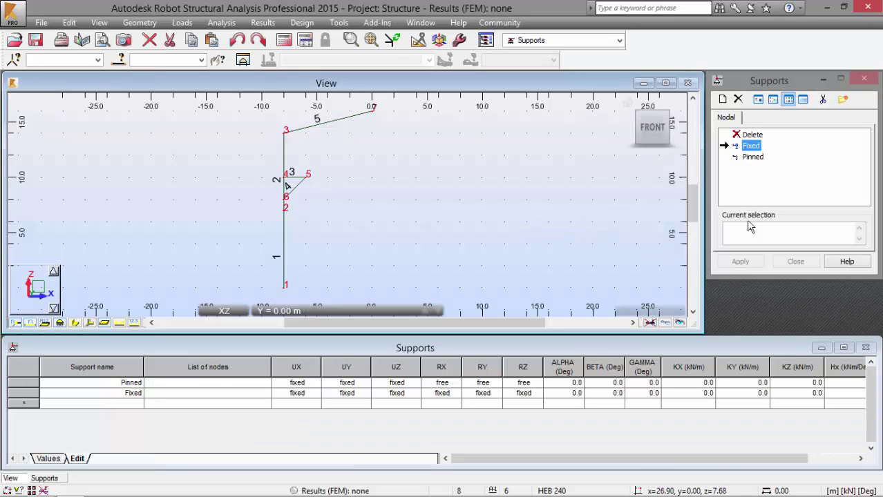
click(299, 296)
click(731, 260)
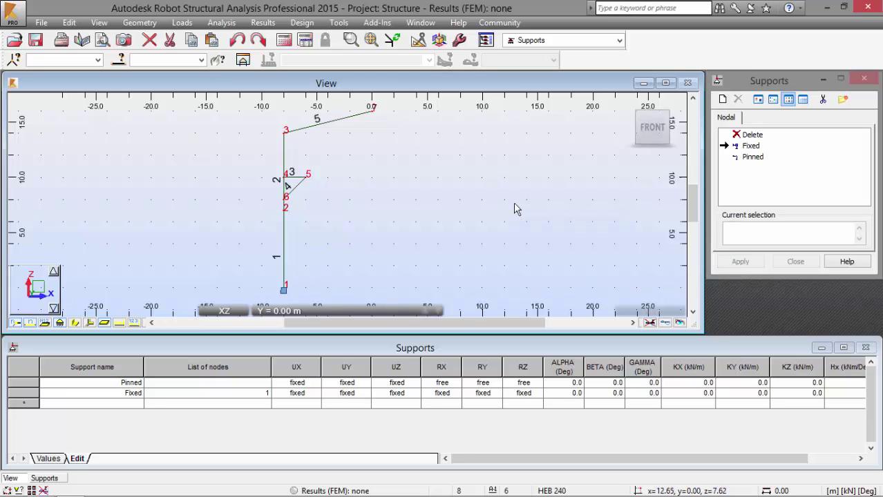
click(543, 41)
scroll(539, 59, up, 2)
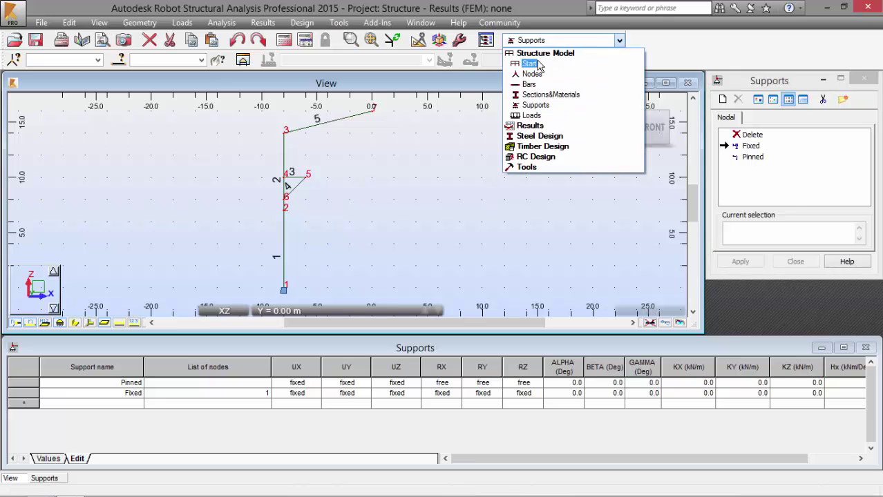
Step: Switch back to the Start layout and select all nodes and bars with Ctrl+A
click(536, 65)
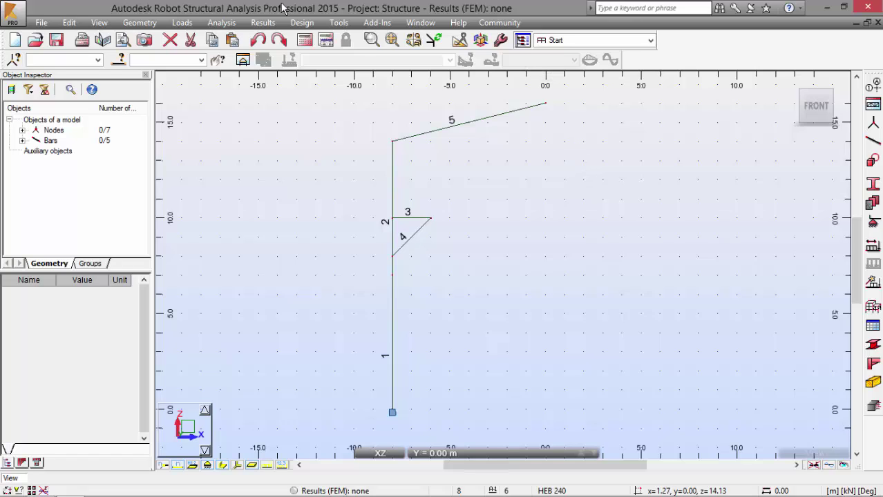
drag(548, 88, 540, 164)
mouse_move(533, 99)
mouse_down()
mouse_move(552, 100)
mouse_move(530, 86)
mouse_up()
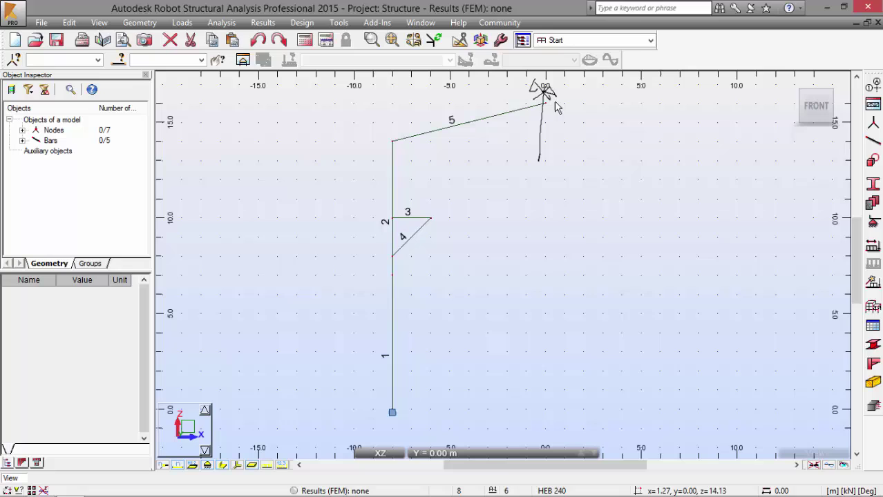
key(Escape)
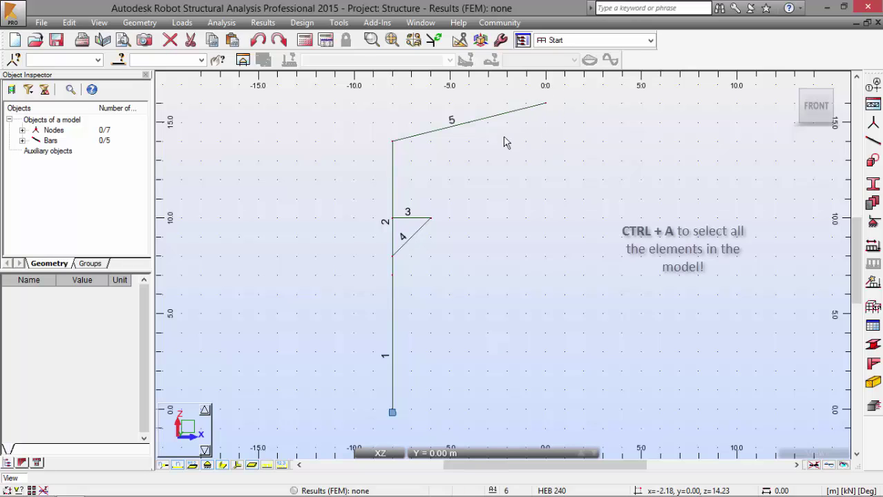
key(ctrl+a)
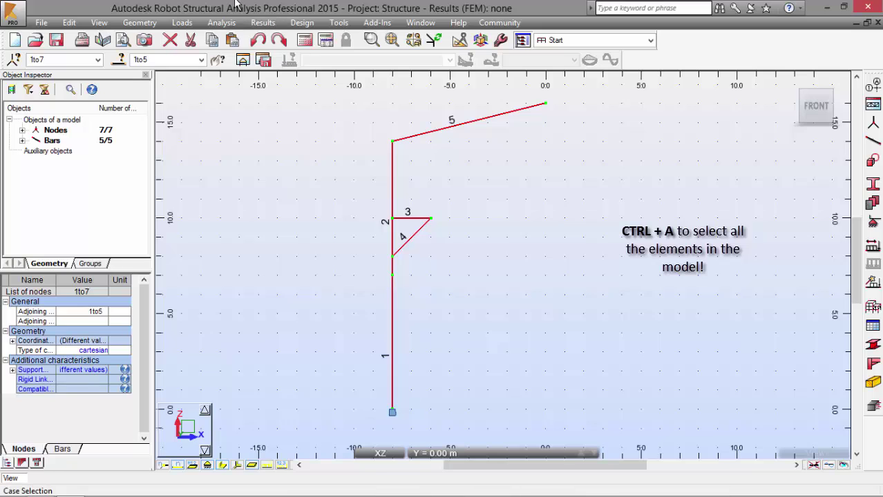
Step: Vertically mirror the selected half frame about the ridge node at x = 0
click(69, 23)
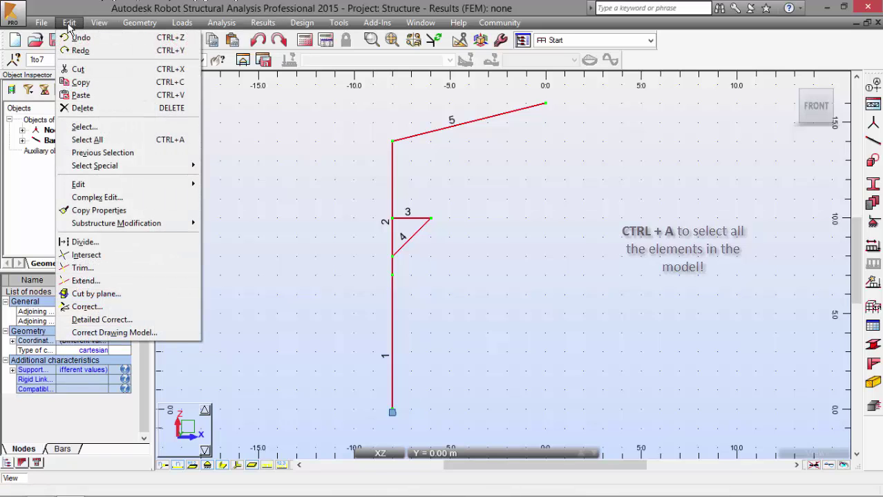
mouse_move(99, 190)
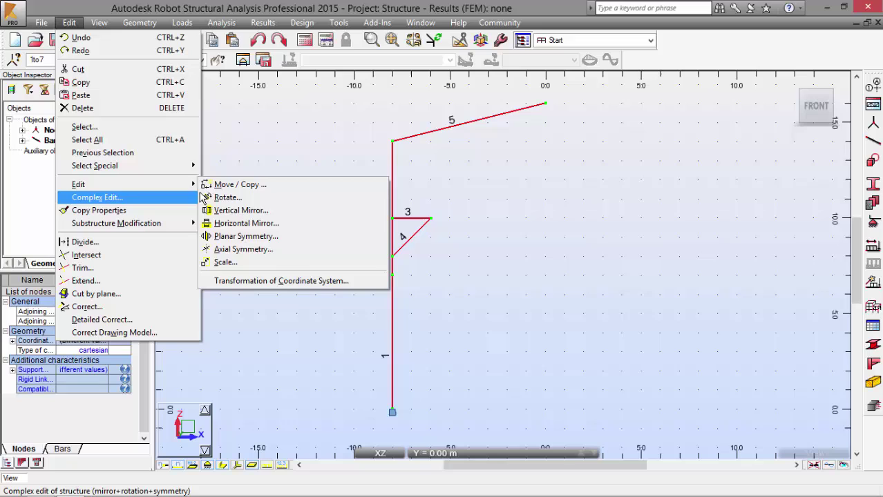
click(239, 210)
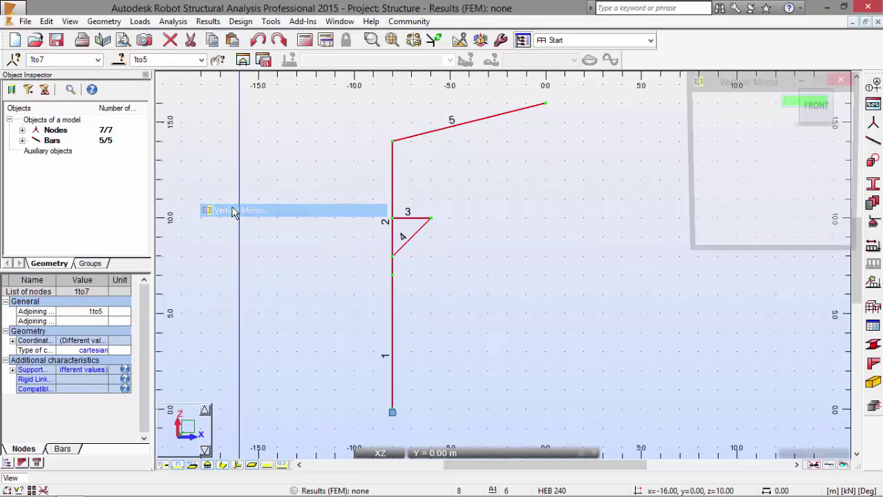
click(546, 106)
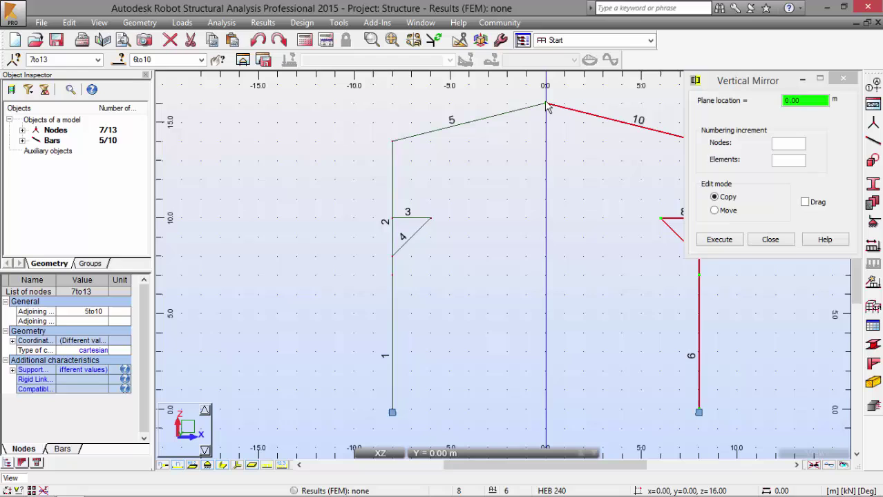
click(769, 239)
Step: Deselect everything, zoom to fit the whole frame, and display bar section shapes
click(553, 152)
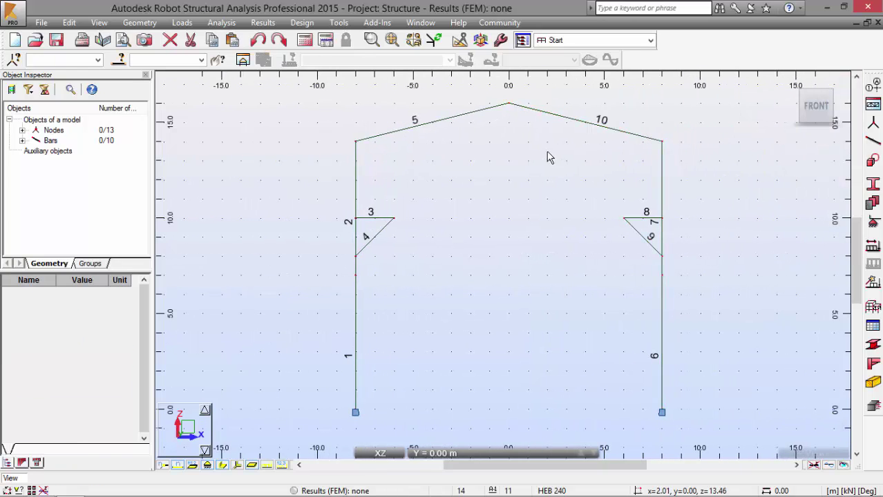
click(390, 41)
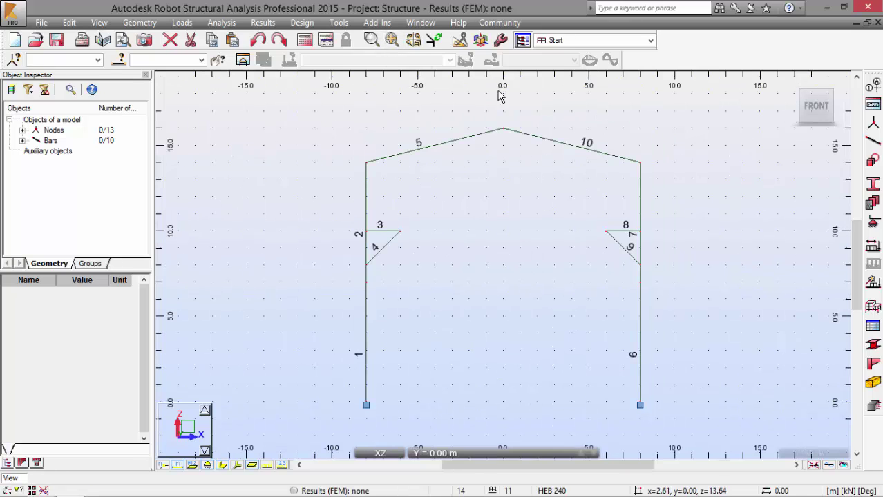
click(223, 466)
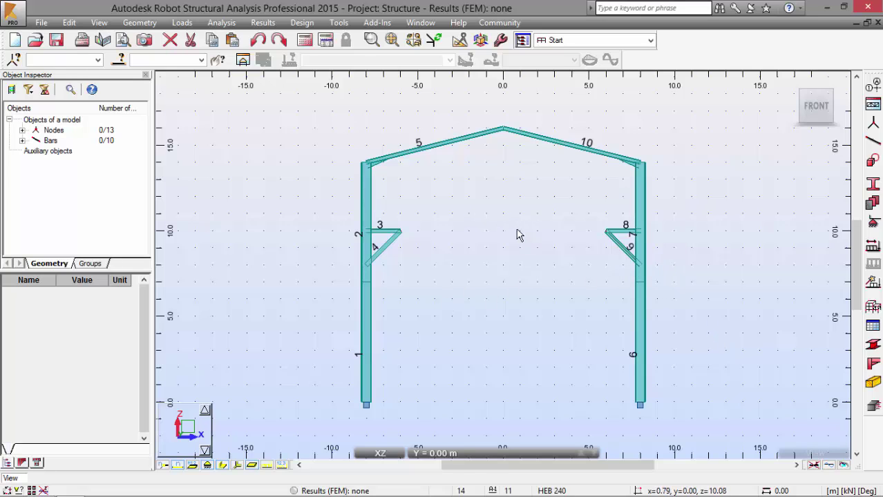
key(alt+Tab)
Step: Scroll the manual to the finished portal frame drawing on page 62
scroll(414, 224, down, 10)
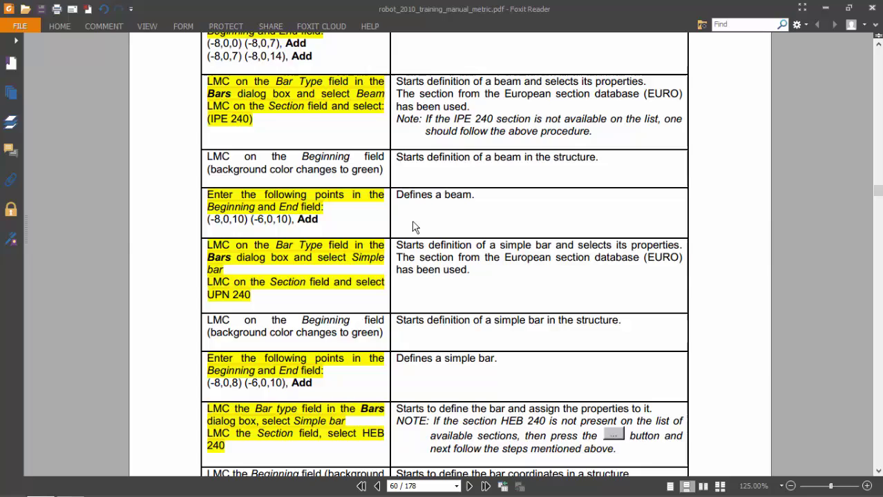
scroll(415, 227, down, 20)
scroll(415, 228, down, 5)
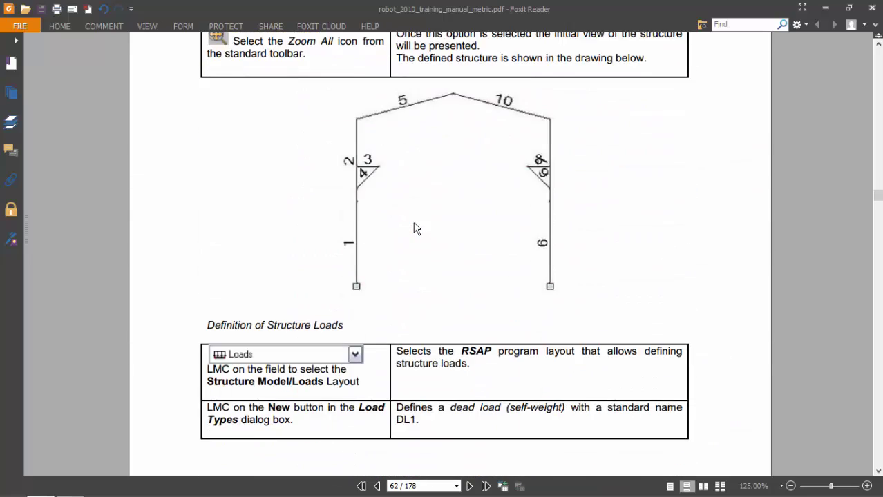
scroll(455, 208, up, 1)
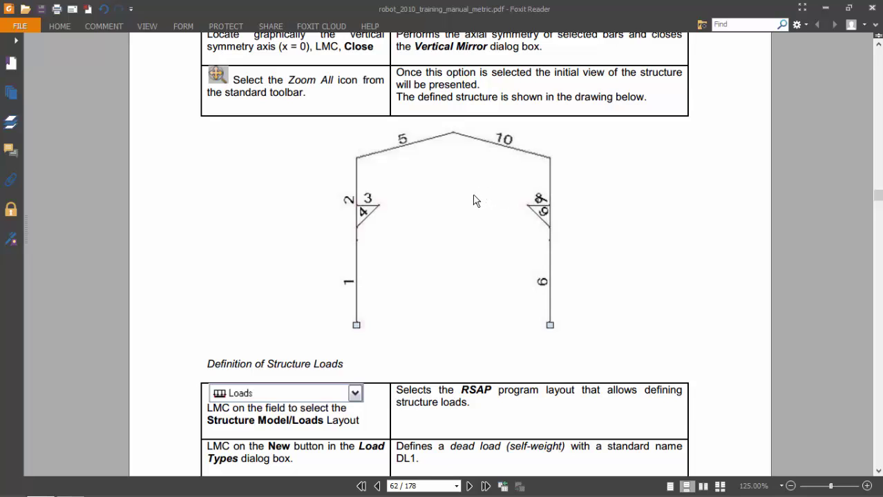
scroll(439, 243, down, 1)
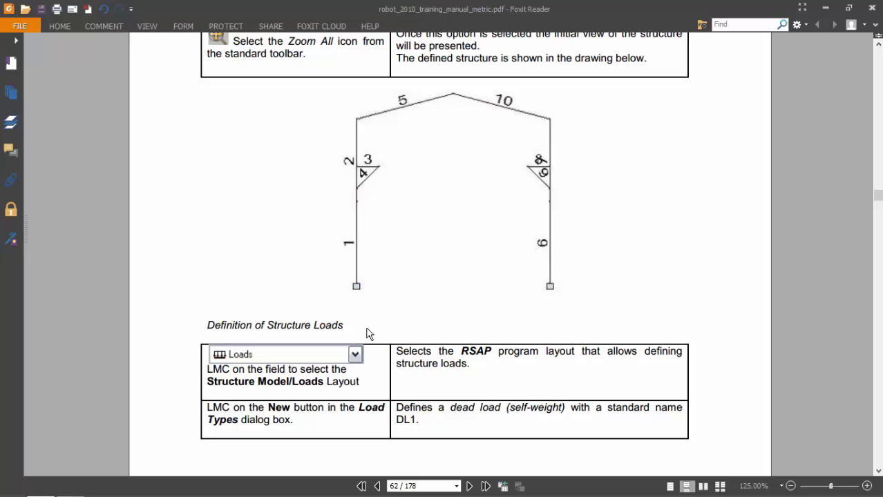
key(alt+Tab)
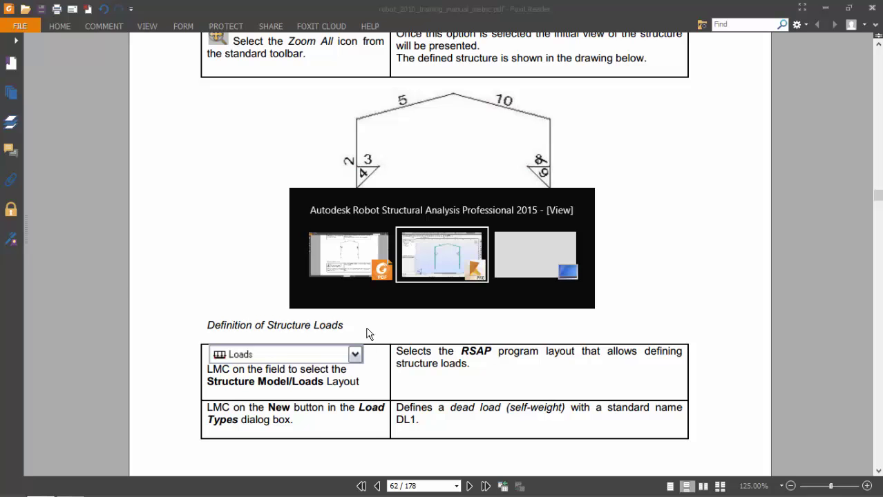